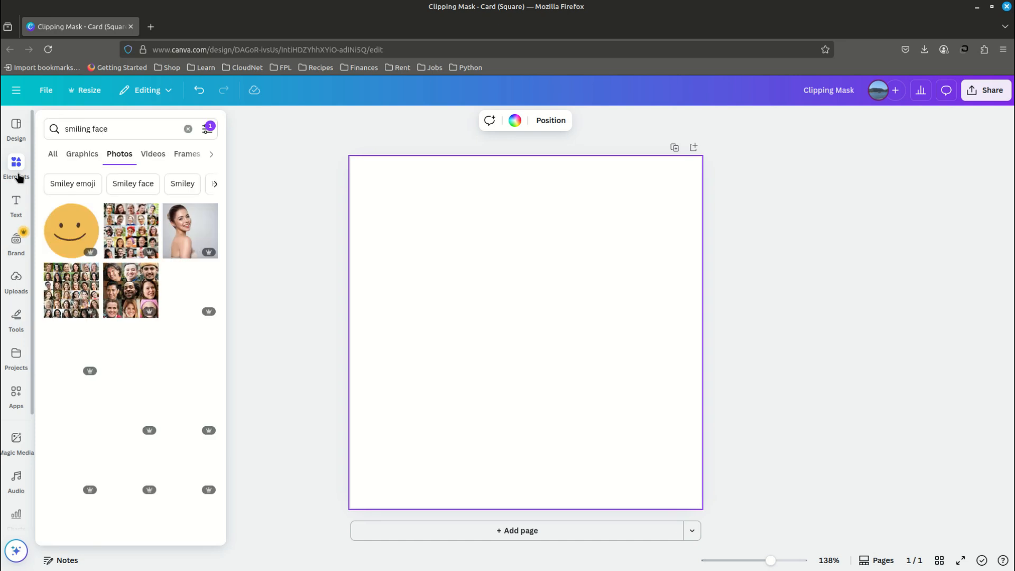
Add the recently used oblong pill shape to the blank page
{"action": "left_click", "coordinate": [188, 124]}
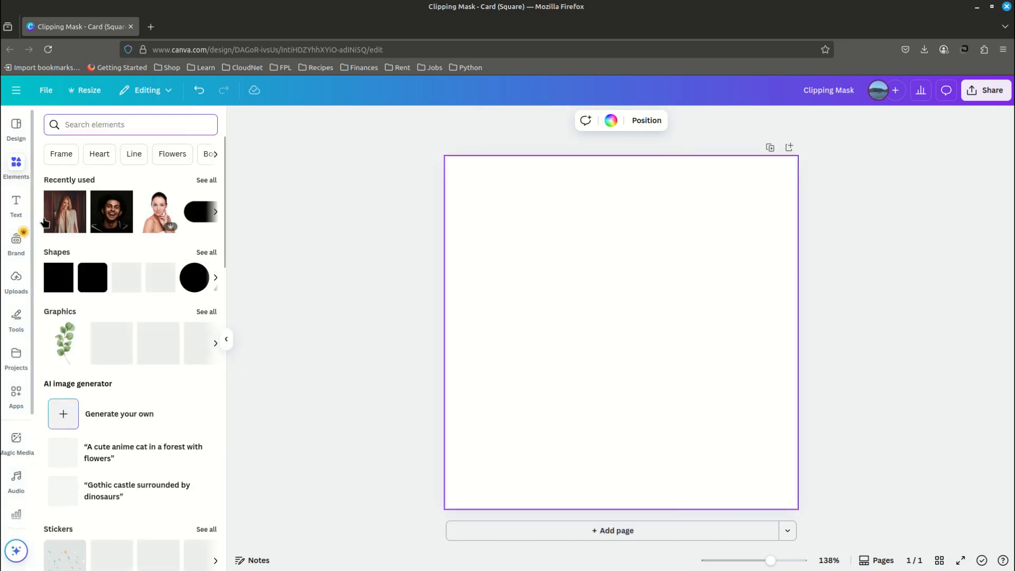
{"action": "left_click", "coordinate": [206, 180]}
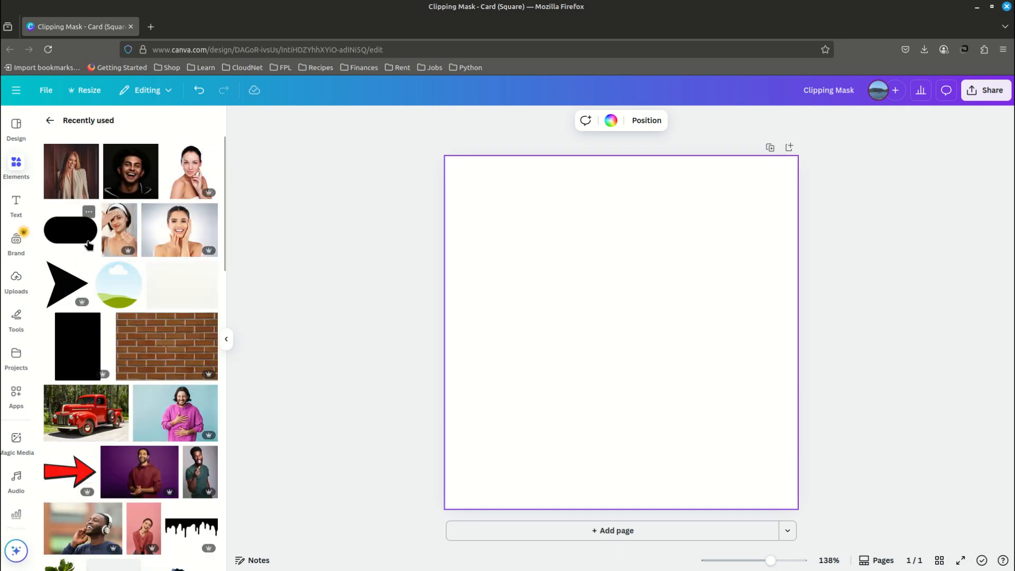
{"action": "left_click", "coordinate": [89, 212]}
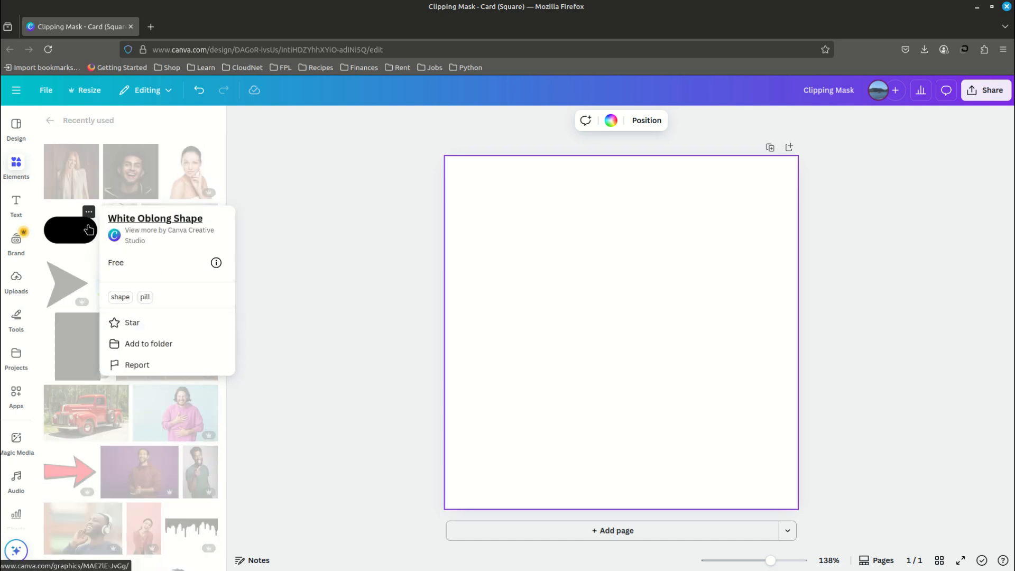
{"action": "left_click", "coordinate": [65, 238]}
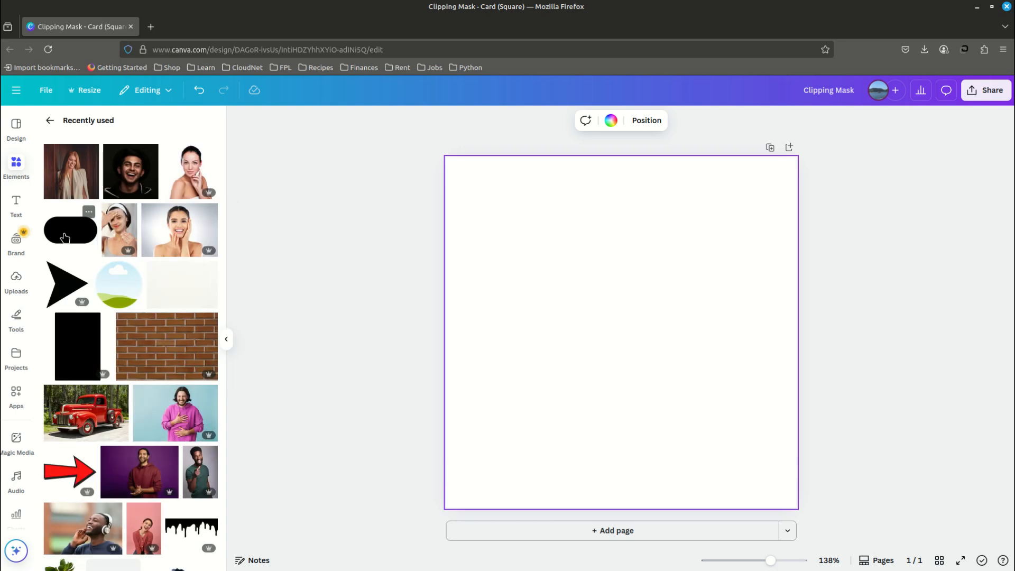
{"action": "left_click", "coordinate": [64, 238]}
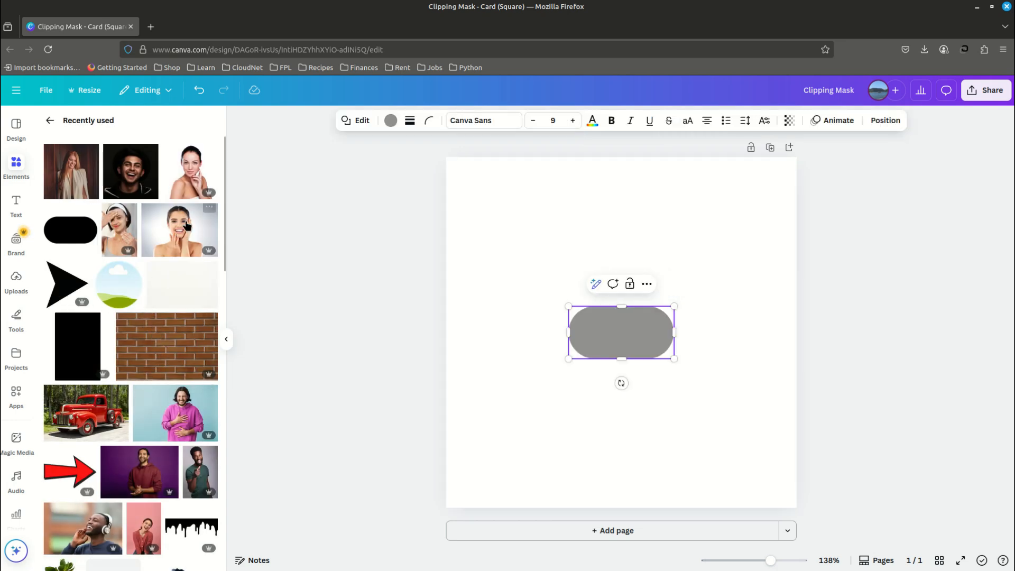
{"action": "left_click", "coordinate": [226, 339]}
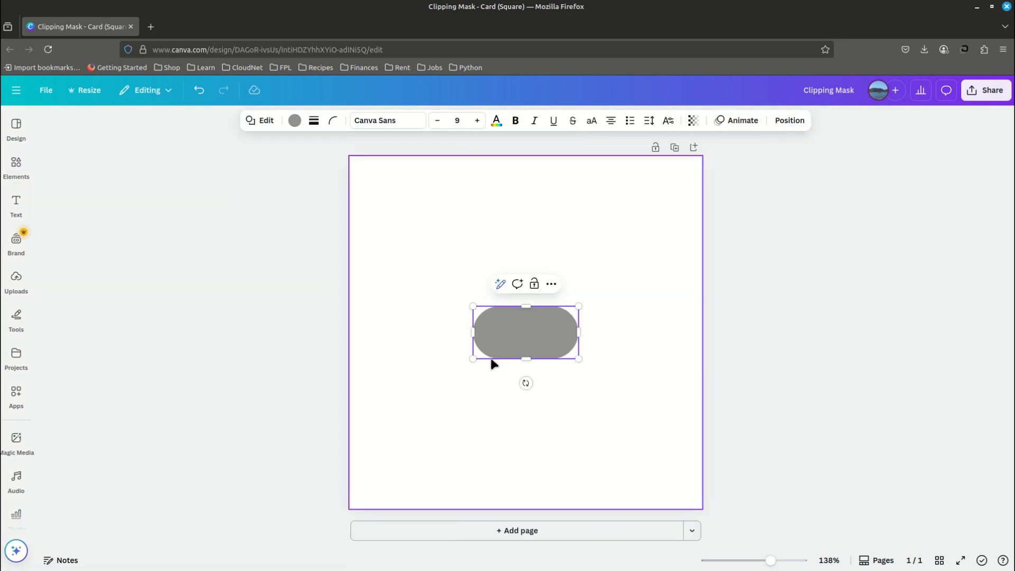
Rotate the pill shape diagonally so it slopes down to the right, and move it into the page's upper-right corner
{"action": "left_click_drag", "start_coordinate": [526, 382], "coordinate": [472, 390]}
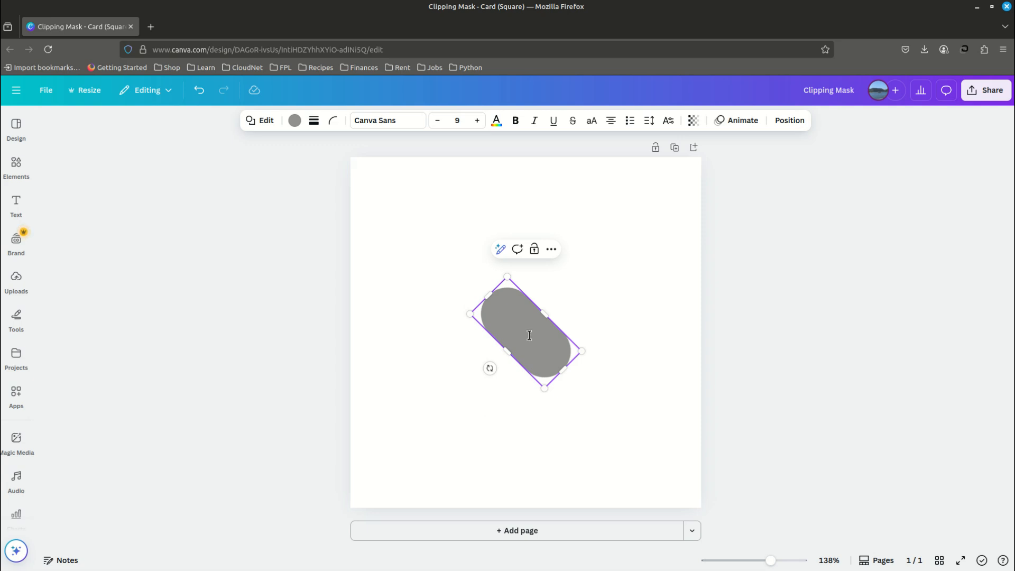
{"action": "left_click", "coordinate": [610, 317]}
{"action": "left_click_drag", "start_coordinate": [510, 321], "coordinate": [623, 210]}
Duplicate the diagonal pill, place the copy to its lower left, and lengthen the copy
{"action": "right_click", "coordinate": [625, 224]}
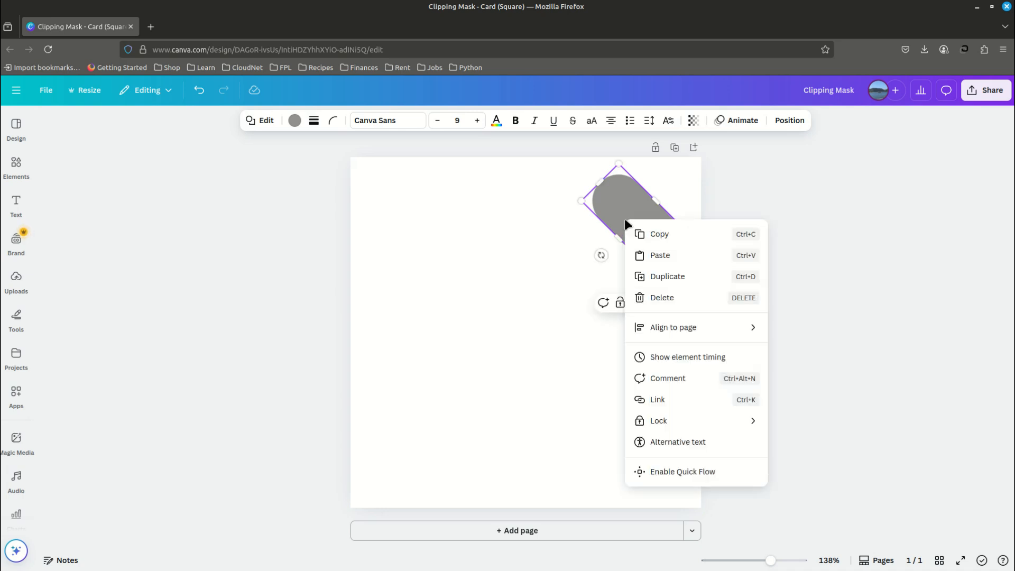
{"action": "left_click", "coordinate": [655, 276]}
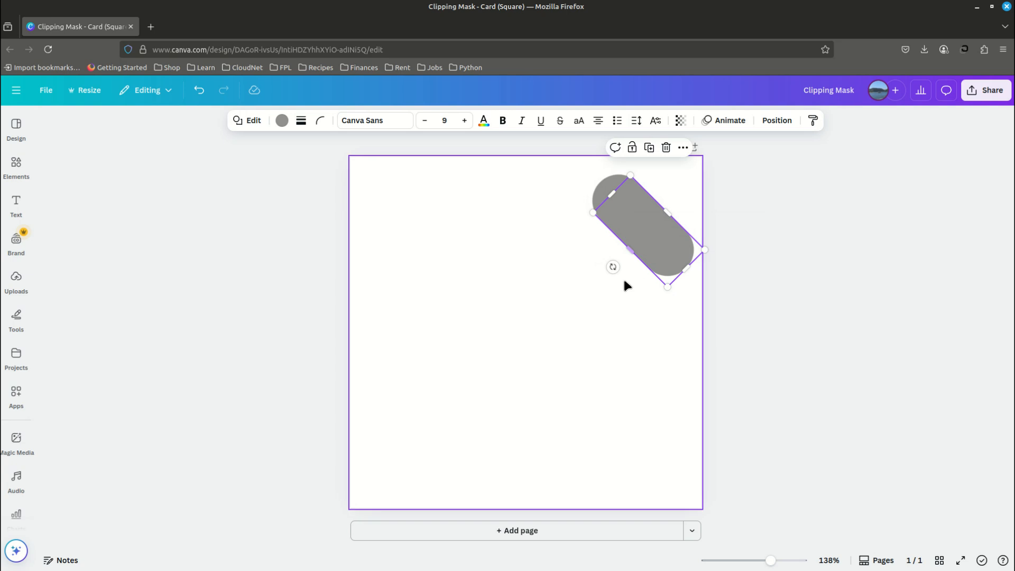
{"action": "left_click_drag", "start_coordinate": [633, 214], "coordinate": [519, 212]}
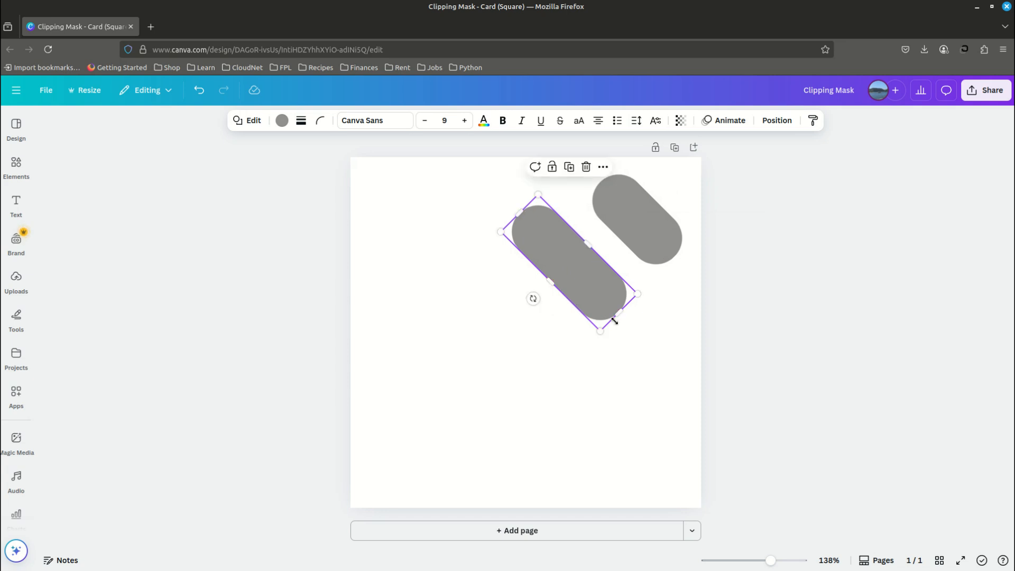
{"action": "left_click_drag", "start_coordinate": [613, 314], "coordinate": [628, 329]}
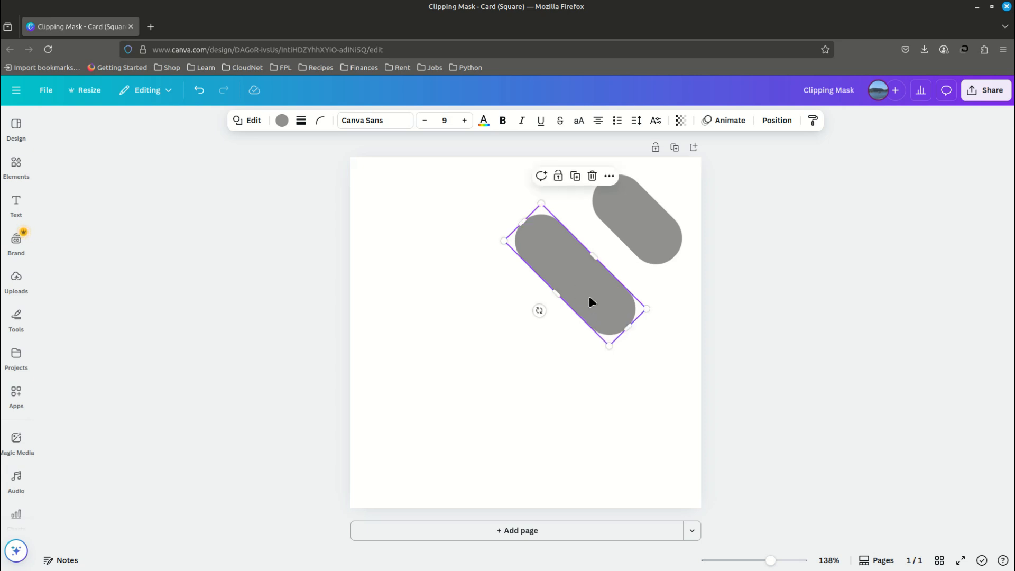
Duplicate the lengthened pill, place the copy across the middle of the page, and extend both of its ends
{"action": "right_click", "coordinate": [555, 270]}
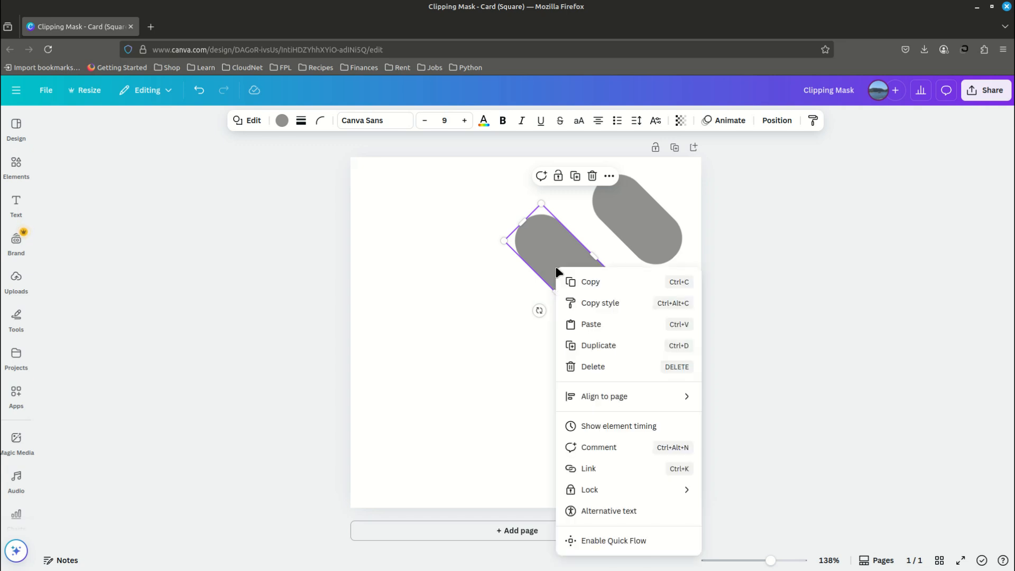
{"action": "left_click", "coordinate": [602, 346]}
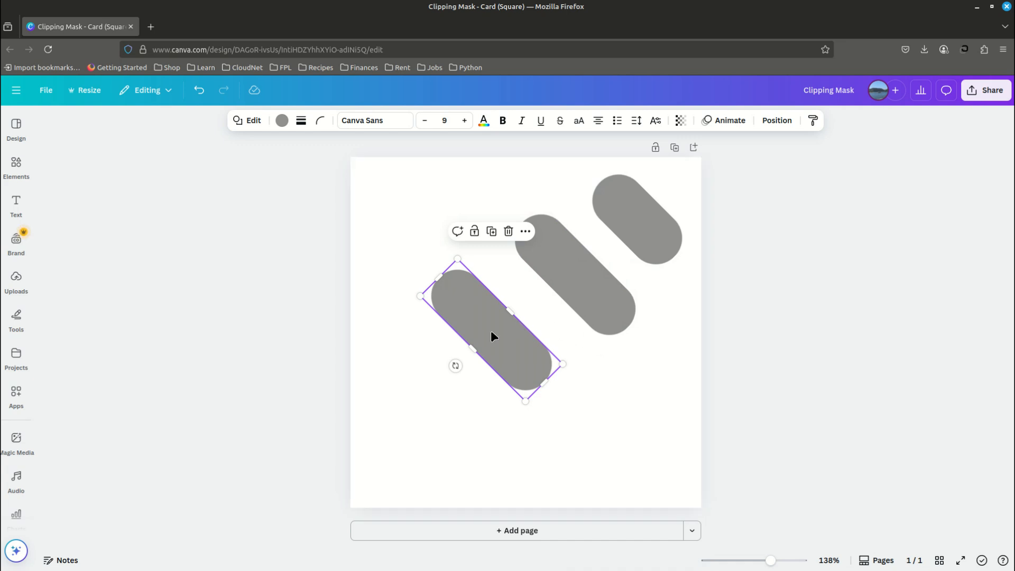
{"action": "left_click_drag", "start_coordinate": [435, 275], "coordinate": [414, 232]}
{"action": "left_click", "coordinate": [461, 320]}
{"action": "left_click_drag", "start_coordinate": [441, 279], "coordinate": [417, 256]}
{"action": "left_click_drag", "start_coordinate": [547, 381], "coordinate": [580, 418]}
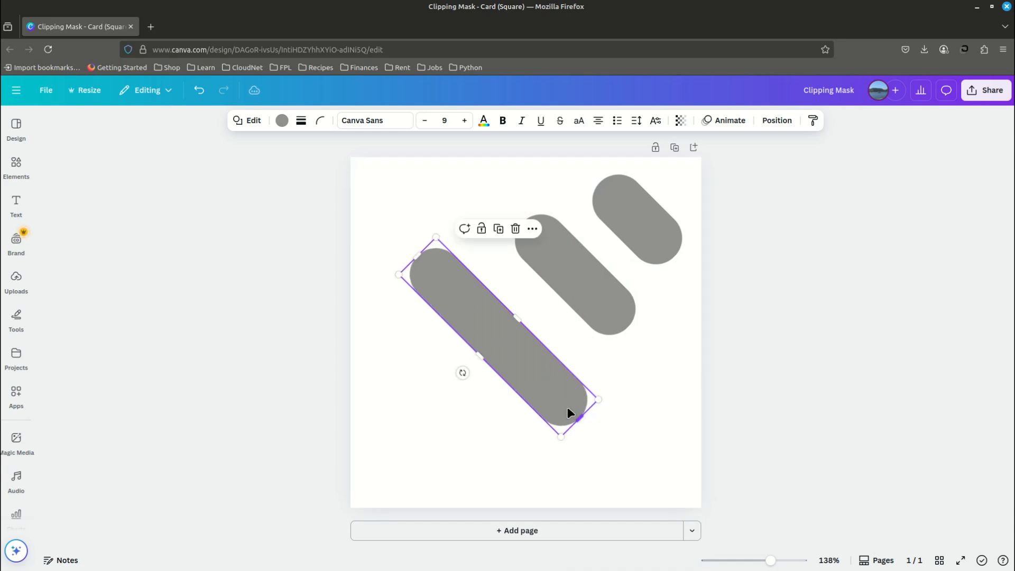
{"action": "left_click_drag", "start_coordinate": [508, 355], "coordinate": [514, 351]}
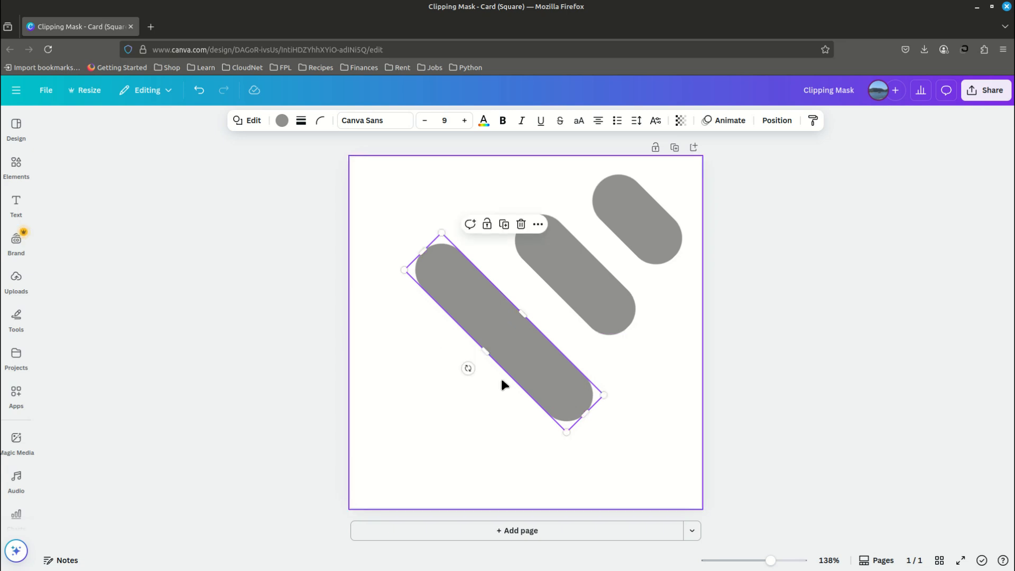
Duplicate the medium pill and place the copy to the lower left of the long middle pill
{"action": "right_click", "coordinate": [564, 280]}
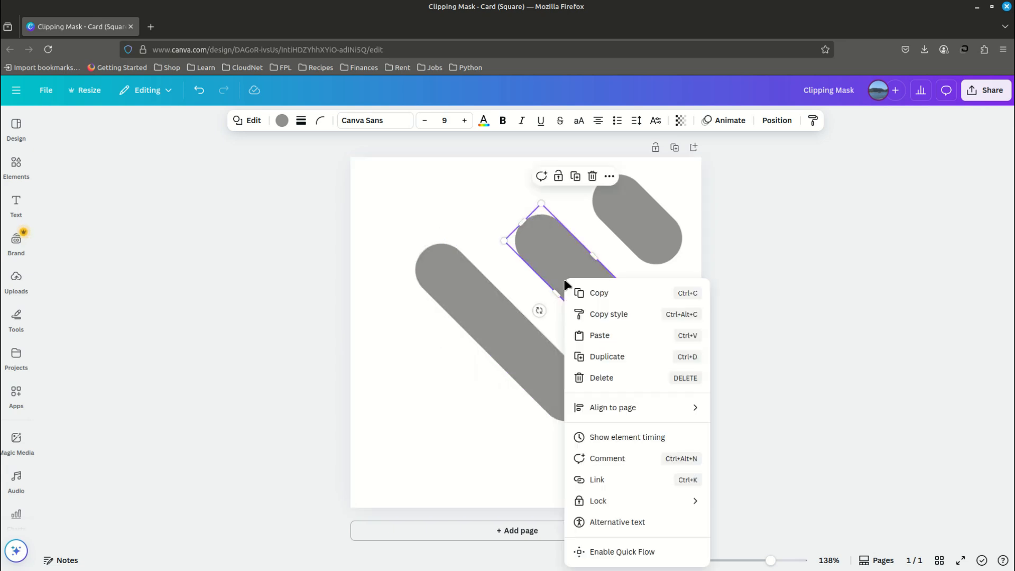
{"action": "left_click", "coordinate": [592, 357]}
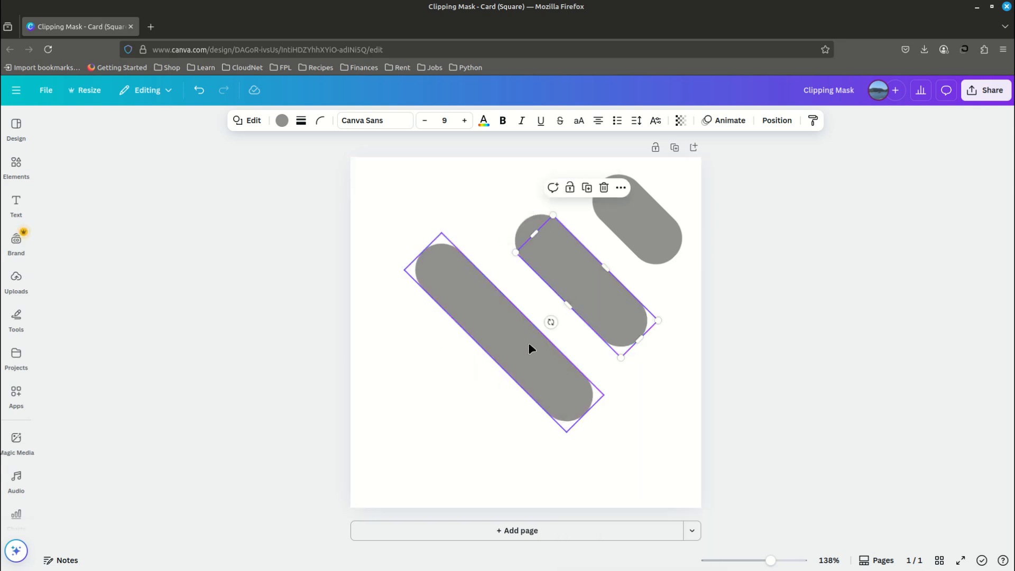
{"action": "left_click_drag", "start_coordinate": [577, 281], "coordinate": [441, 373]}
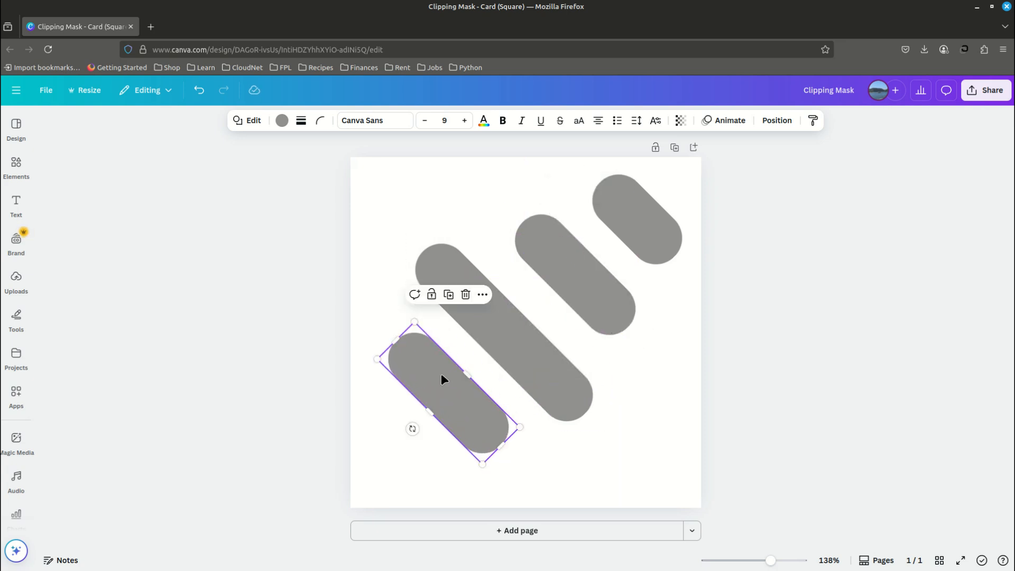
Duplicate the short upper-right pill and place the copy in the page's lower-left corner
{"action": "right_click", "coordinate": [644, 230]}
{"action": "left_click", "coordinate": [701, 308]}
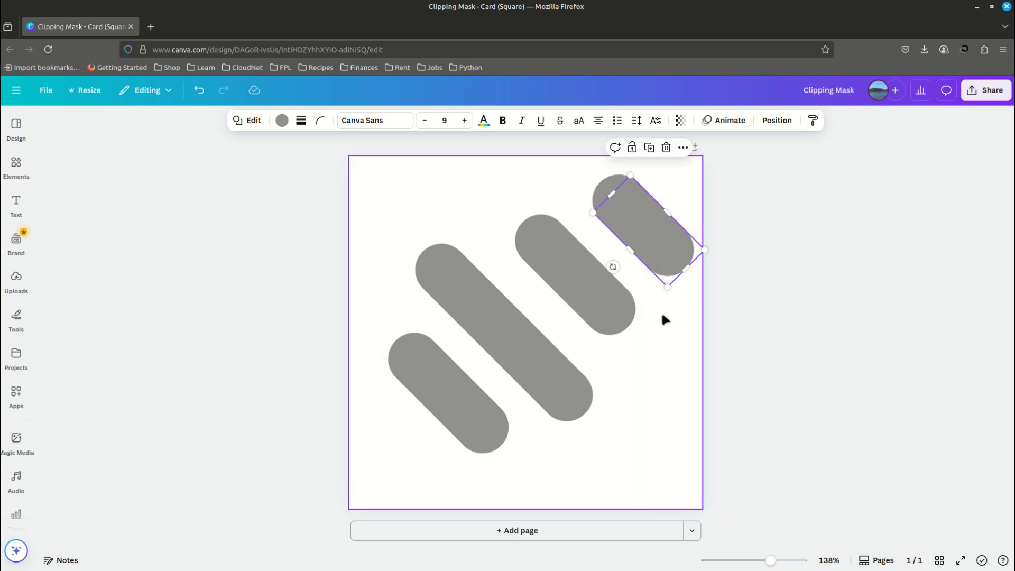
{"action": "left_click_drag", "start_coordinate": [633, 231], "coordinate": [402, 440]}
Lengthen the long middle pill slightly at both ends
{"action": "left_click", "coordinate": [504, 355]}
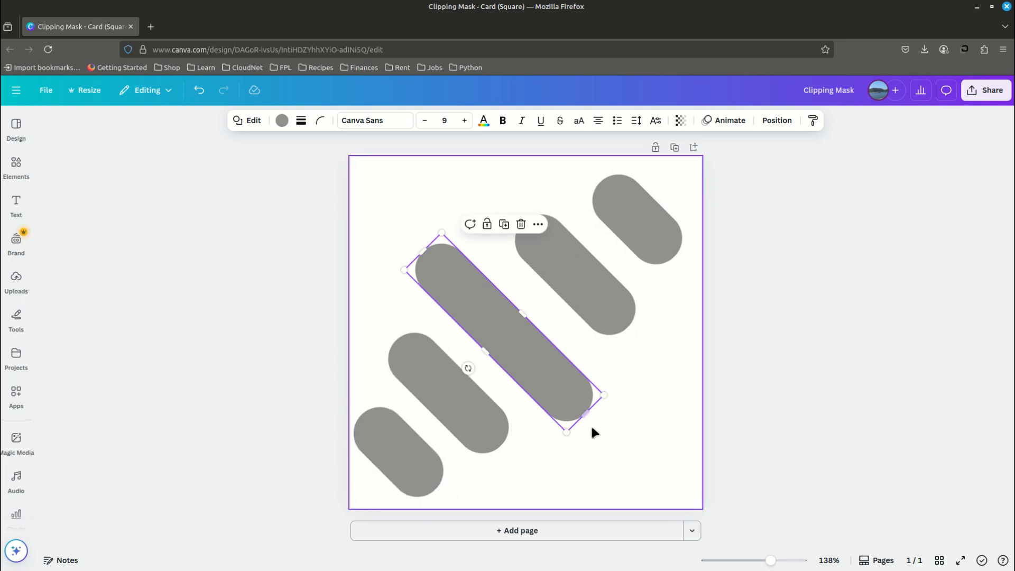
{"action": "left_click_drag", "start_coordinate": [585, 413], "coordinate": [593, 422]}
{"action": "left_click_drag", "start_coordinate": [420, 250], "coordinate": [412, 243]}
Lengthen the medium and short pills in the page's upper-right half slightly at both ends
{"action": "left_click", "coordinate": [545, 266]}
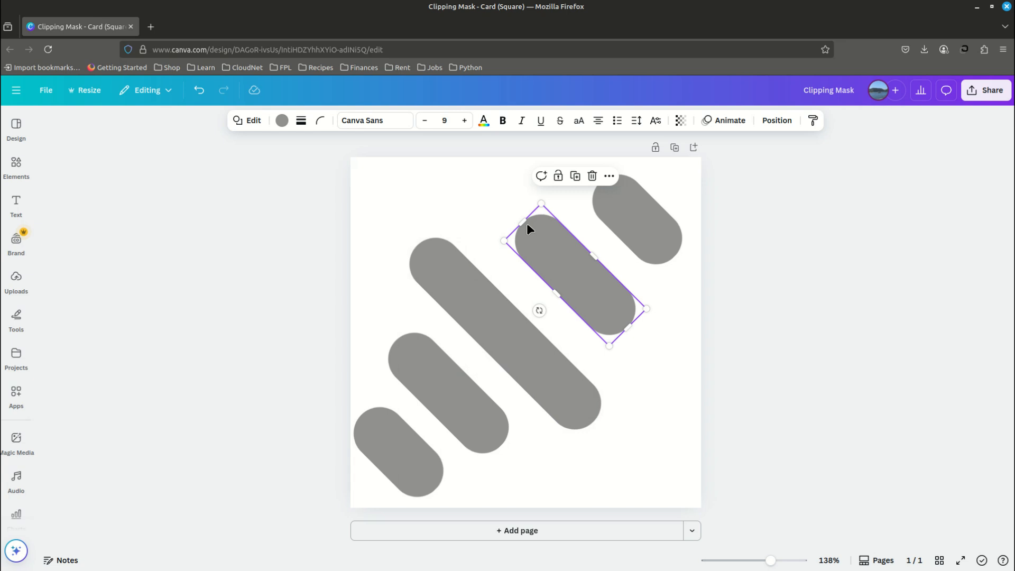
{"action": "left_click_drag", "start_coordinate": [524, 219], "coordinate": [520, 214]}
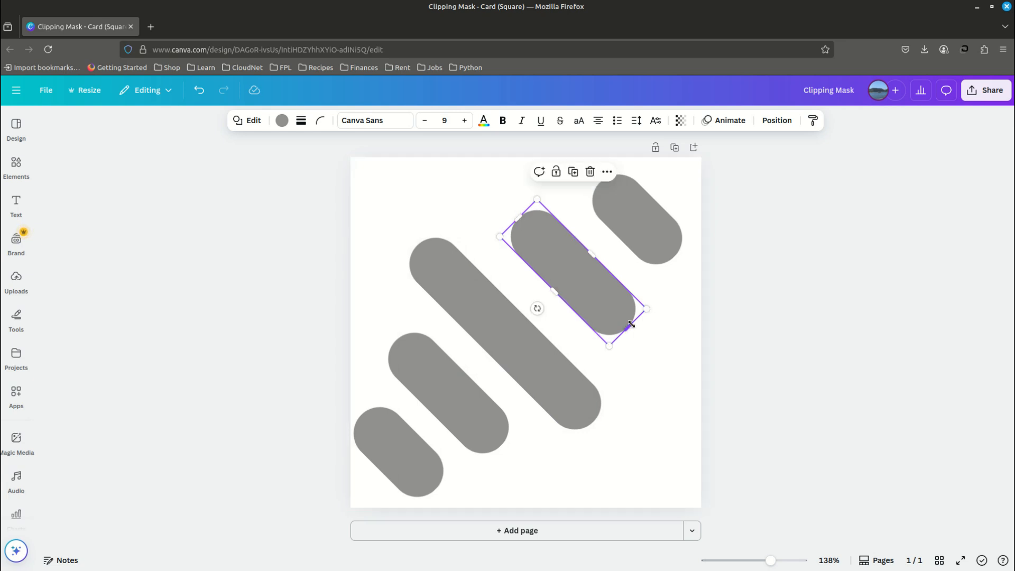
{"action": "left_click_drag", "start_coordinate": [636, 329], "coordinate": [643, 336]}
{"action": "left_click", "coordinate": [645, 228]}
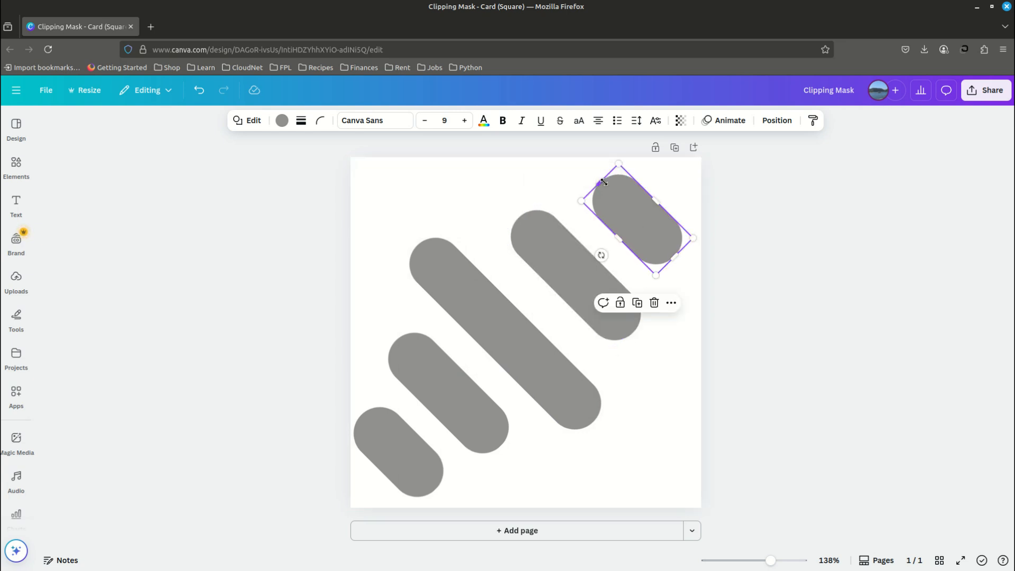
{"action": "left_click_drag", "start_coordinate": [598, 180], "coordinate": [593, 174]}
{"action": "left_click_drag", "start_coordinate": [674, 256], "coordinate": [677, 260]}
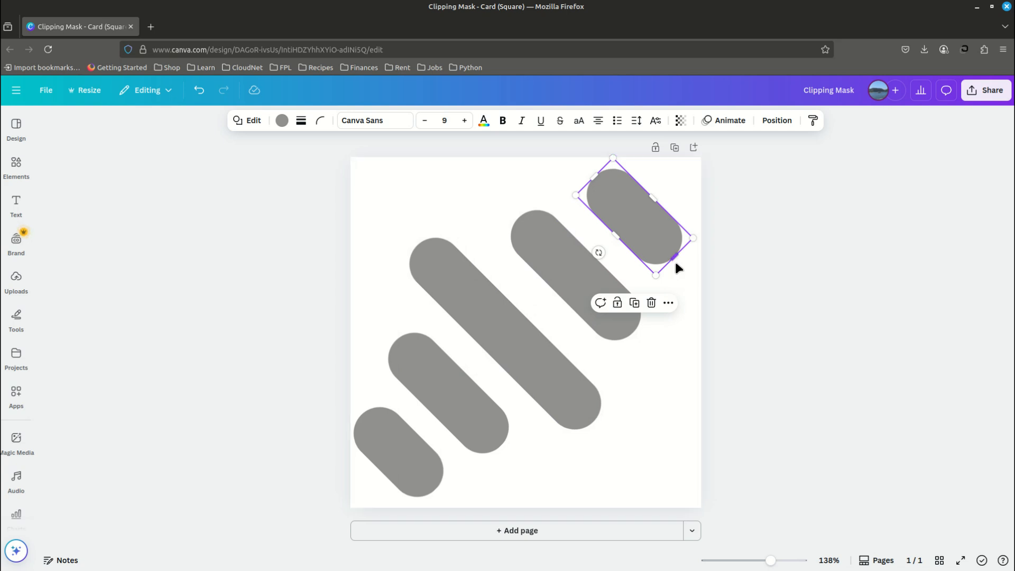
Lengthen the short lower-left corner pill slightly and extend the medium pill beside it at both ends
{"action": "left_click", "coordinate": [414, 443]}
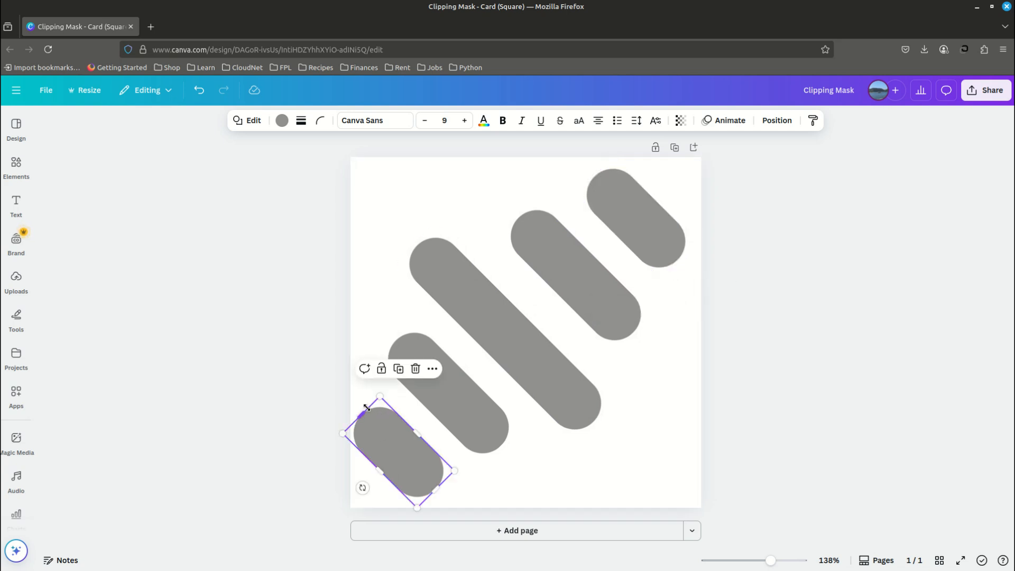
{"action": "left_click_drag", "start_coordinate": [438, 489], "coordinate": [439, 492]}
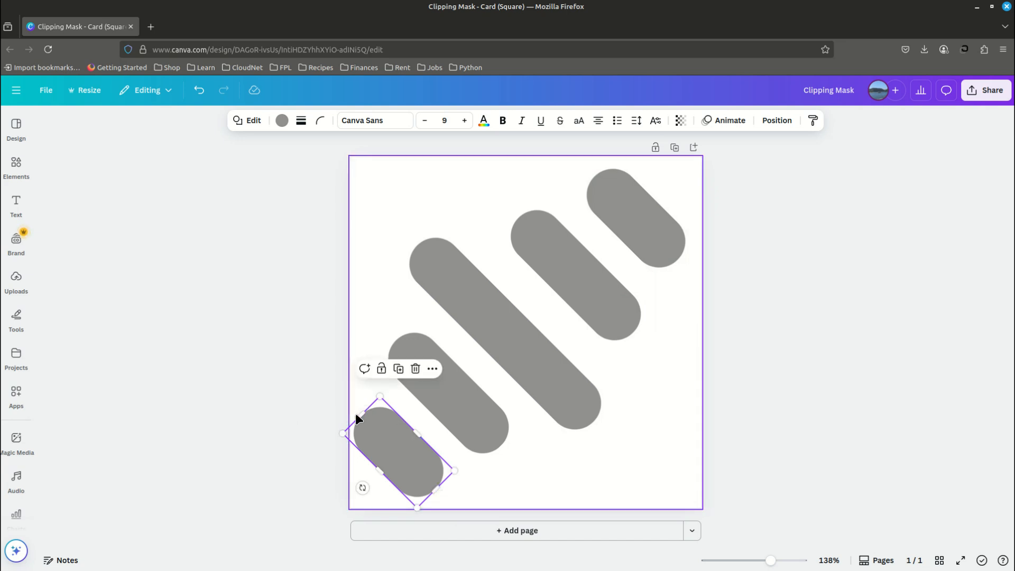
{"action": "left_click_drag", "start_coordinate": [359, 412], "coordinate": [360, 413]}
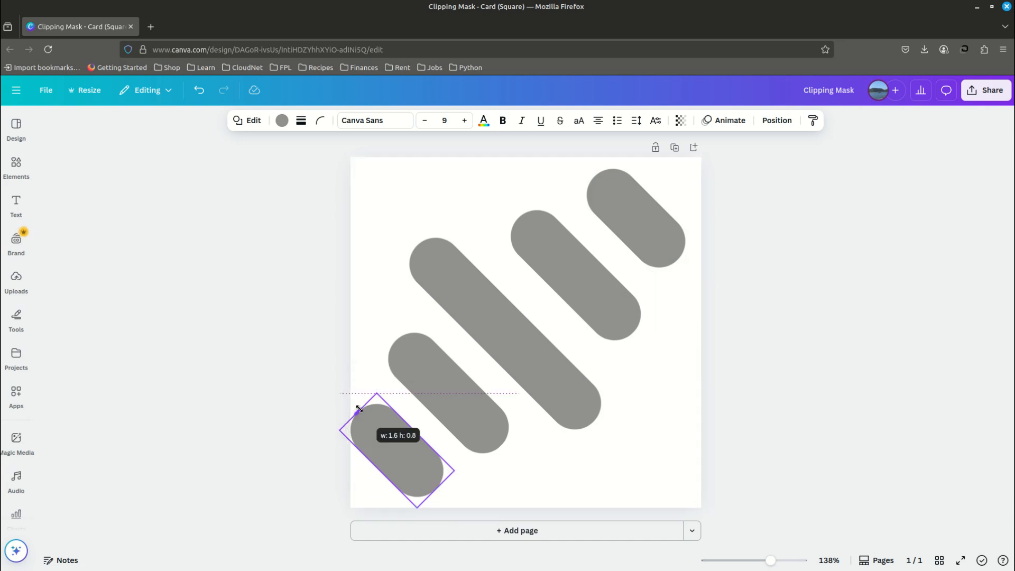
{"action": "left_click", "coordinate": [448, 392]}
{"action": "left_click_drag", "start_coordinate": [398, 338], "coordinate": [394, 334]}
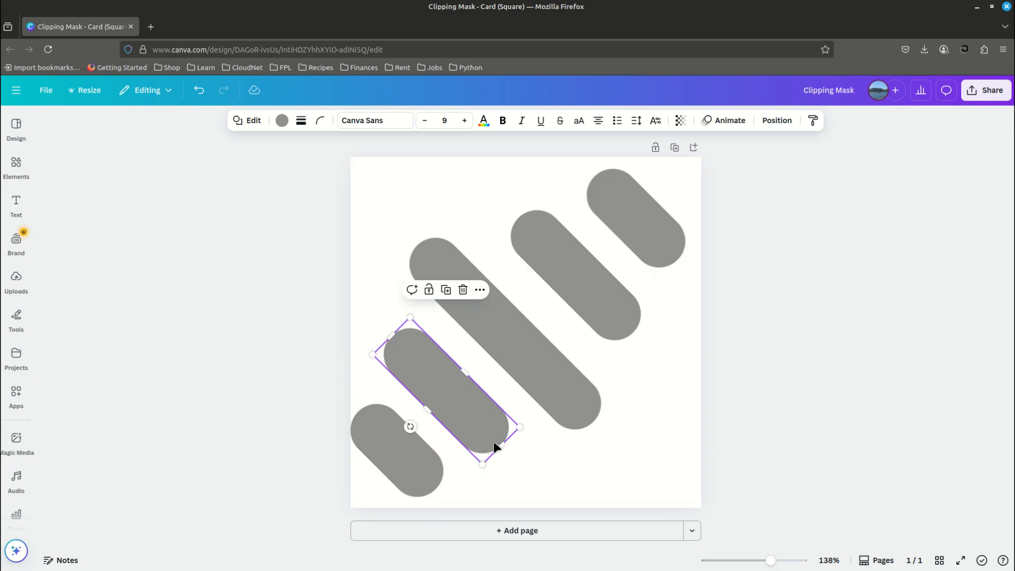
{"action": "left_click_drag", "start_coordinate": [500, 444], "coordinate": [506, 451]}
{"action": "left_click", "coordinate": [600, 448]}
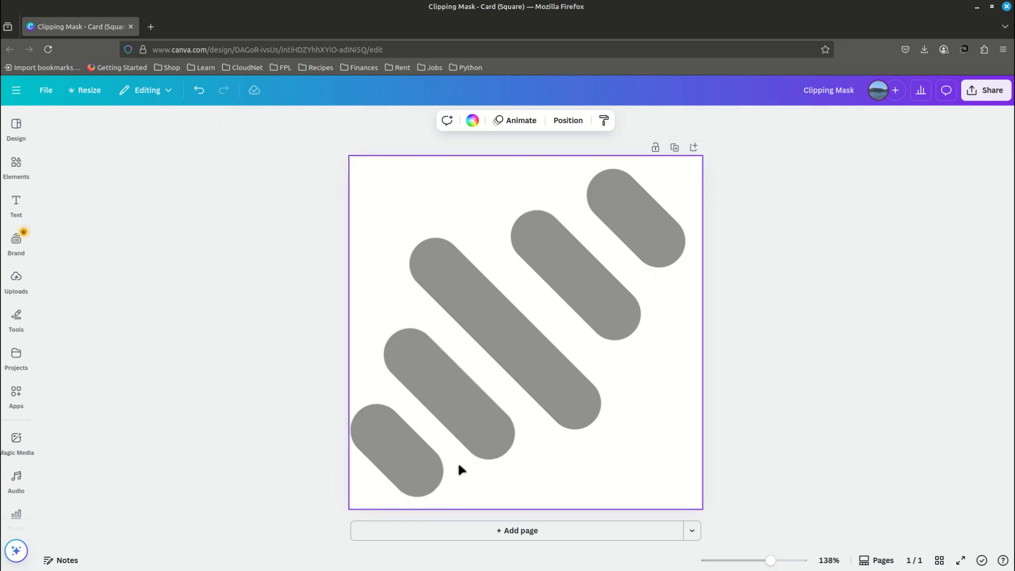
Change the fill colour of the short upper-right pill to black
{"action": "left_click", "coordinate": [643, 217]}
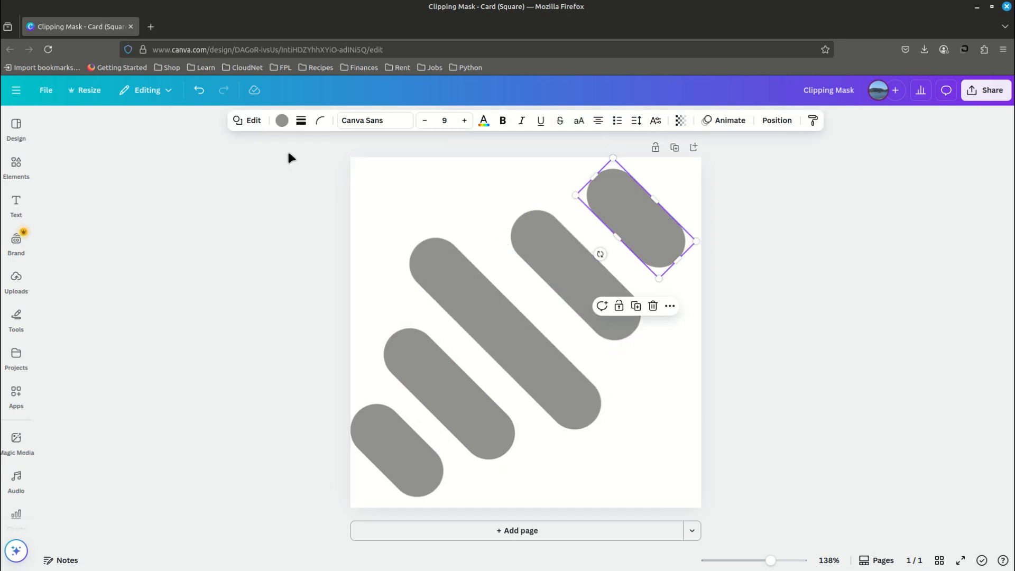
{"action": "left_click", "coordinate": [281, 121]}
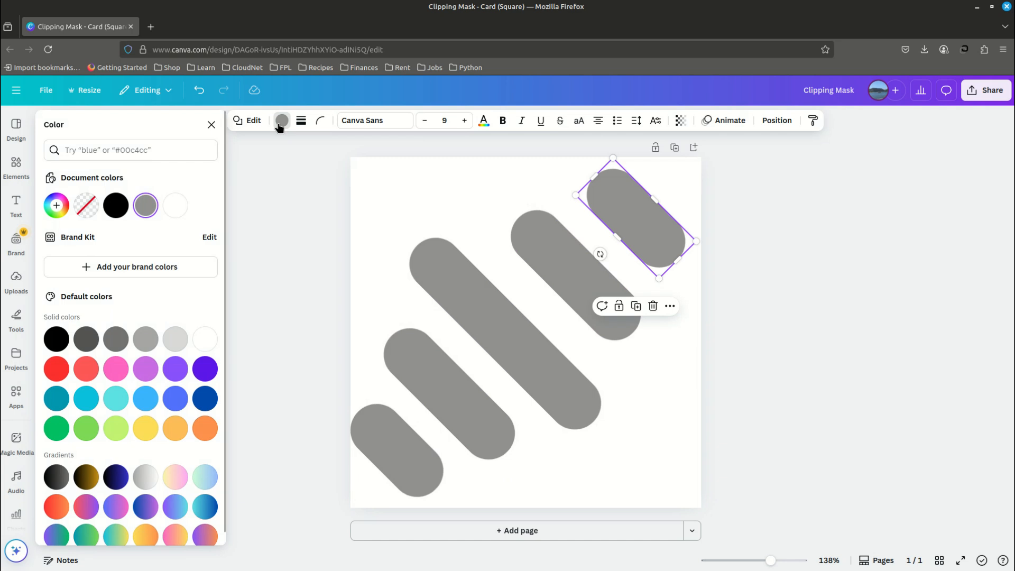
{"action": "left_click", "coordinate": [115, 207]}
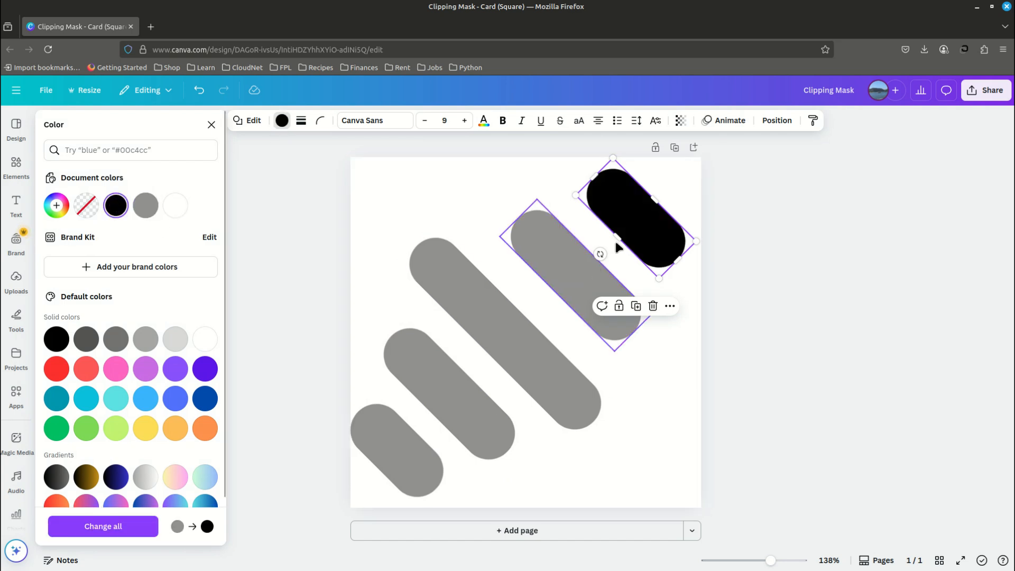
Copy the black pill's style onto the neighbouring medium pill
{"action": "right_click", "coordinate": [633, 227]}
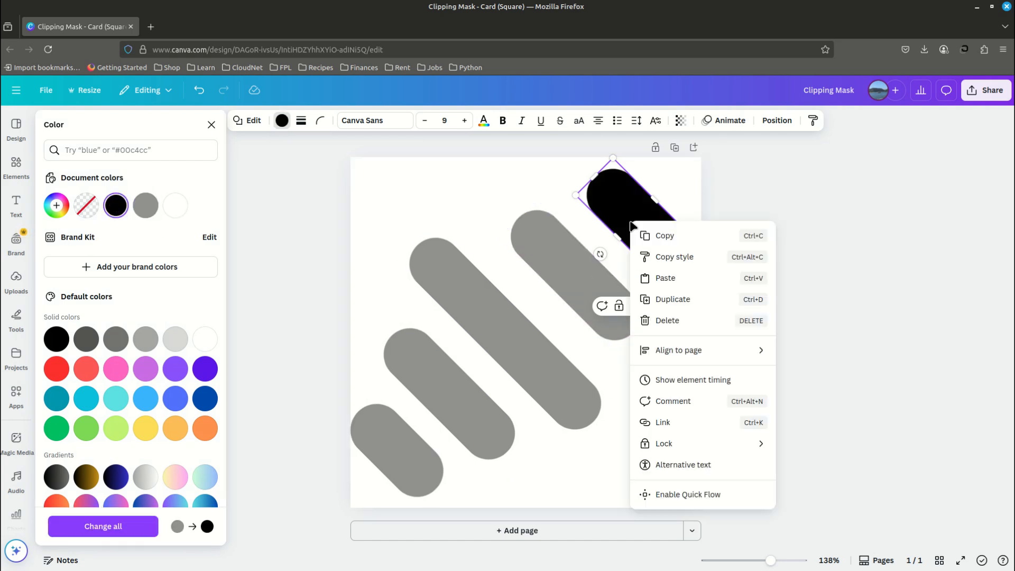
{"action": "left_click", "coordinate": [665, 258]}
{"action": "left_click", "coordinate": [562, 272]}
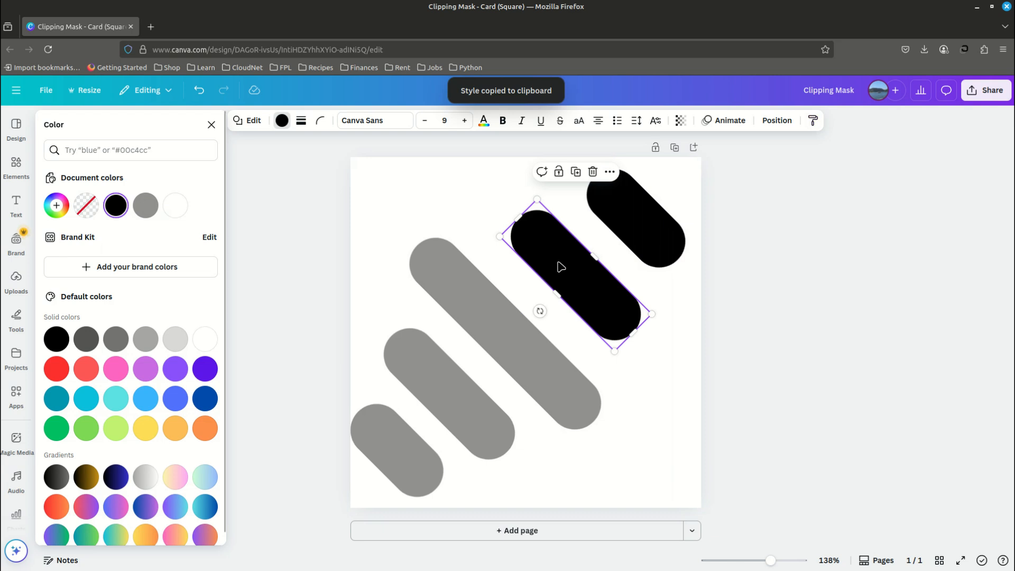
Copy the black pill's style onto the three remaining grey pills: the long central one, the medium one and the short lower-left corner one
{"action": "right_click", "coordinate": [560, 266]}
{"action": "left_click", "coordinate": [592, 297]}
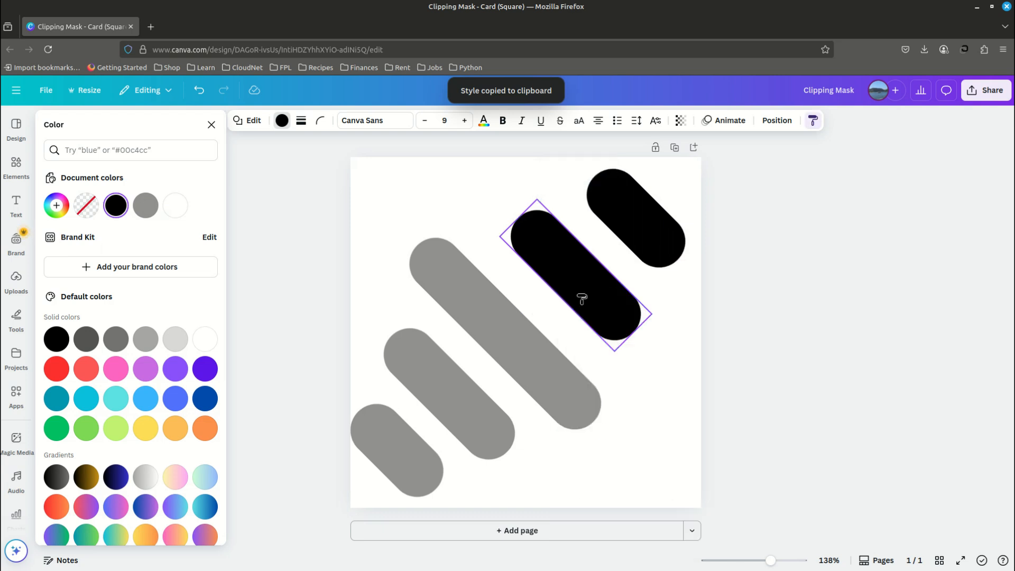
{"action": "left_click", "coordinate": [481, 319]}
{"action": "right_click", "coordinate": [479, 317]}
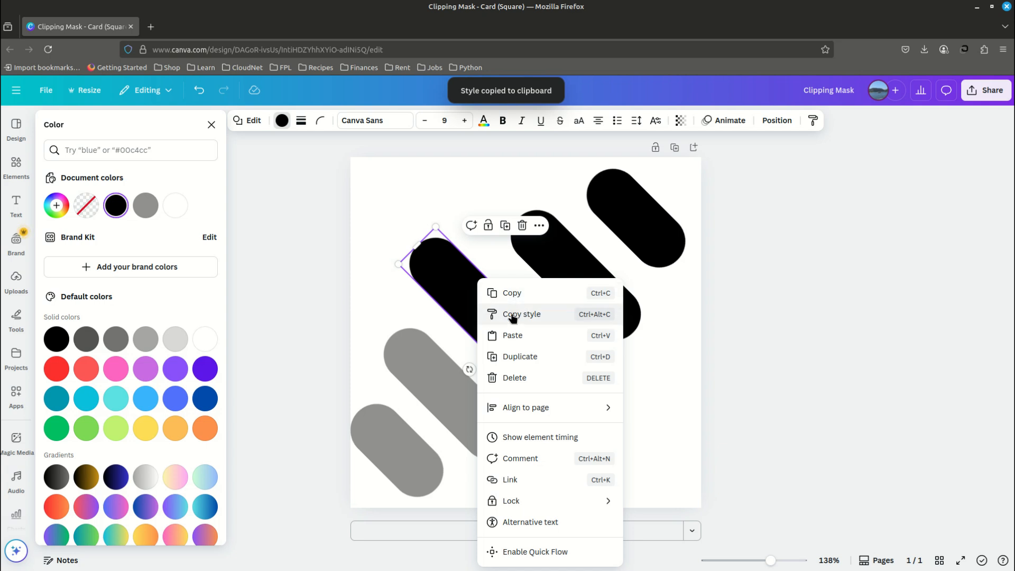
{"action": "left_click", "coordinate": [512, 315]}
{"action": "left_click", "coordinate": [425, 372]}
{"action": "right_click", "coordinate": [426, 372]}
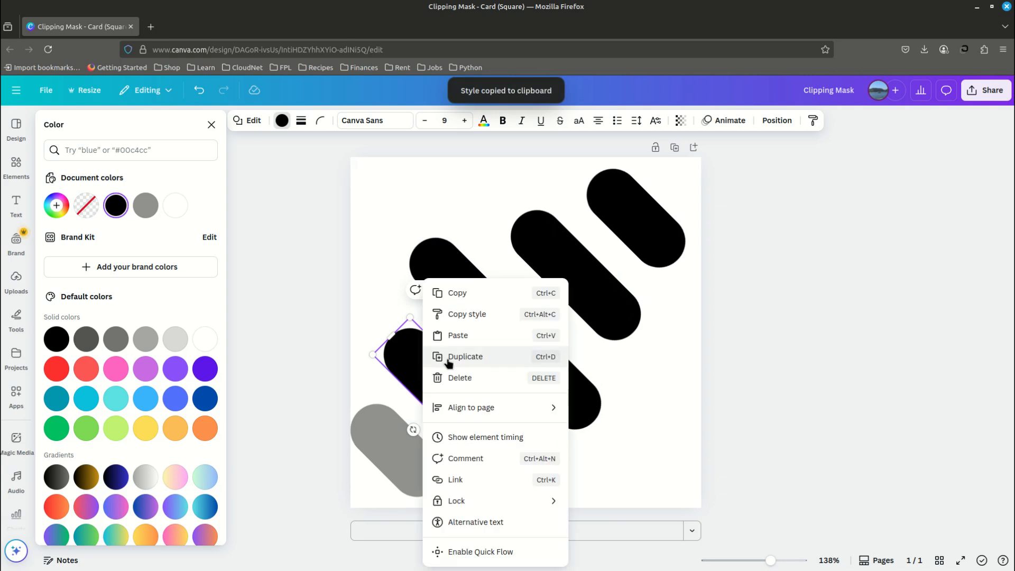
{"action": "left_click", "coordinate": [467, 312]}
{"action": "left_click", "coordinate": [396, 446]}
{"action": "left_click", "coordinate": [827, 448]}
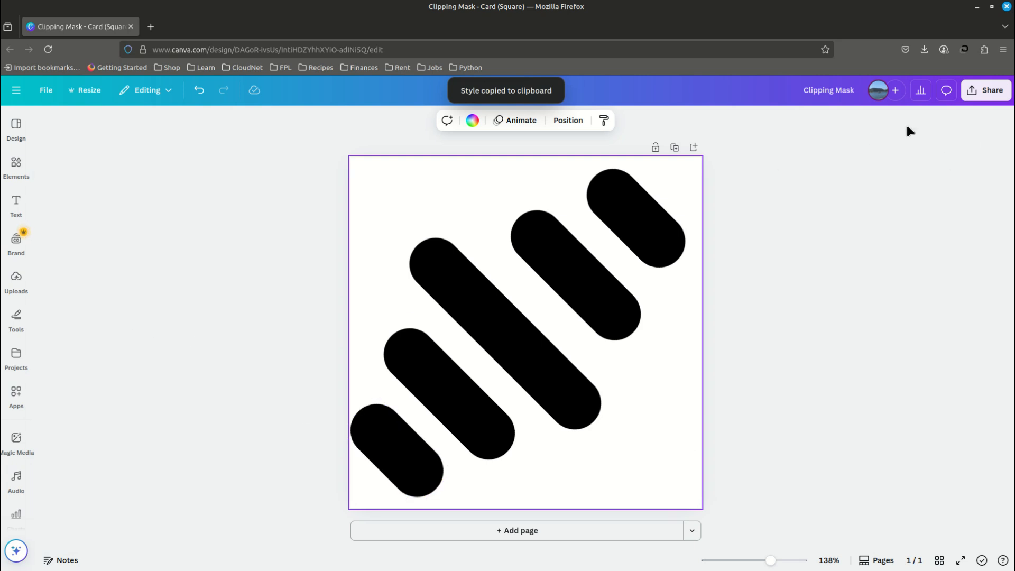
Download the pill design as a JPG file at the default size and quality
{"action": "left_click", "coordinate": [986, 90]}
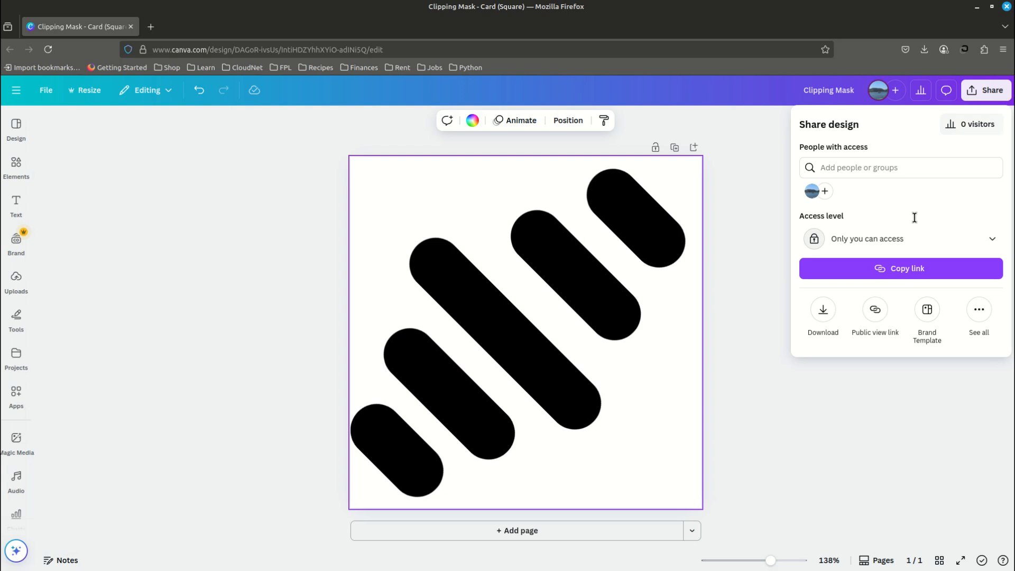
{"action": "left_click", "coordinate": [822, 310]}
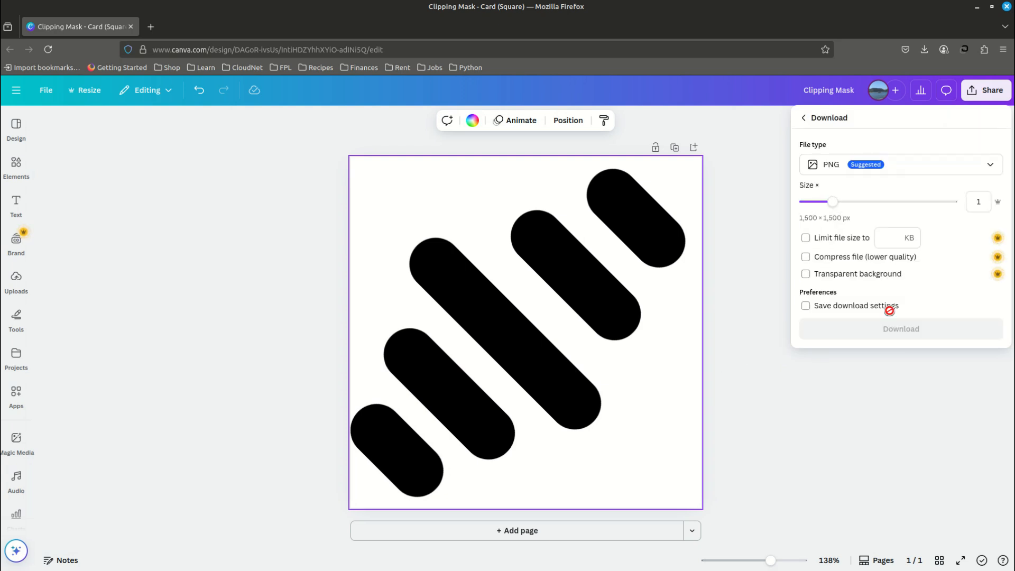
{"action": "left_click", "coordinate": [937, 167]}
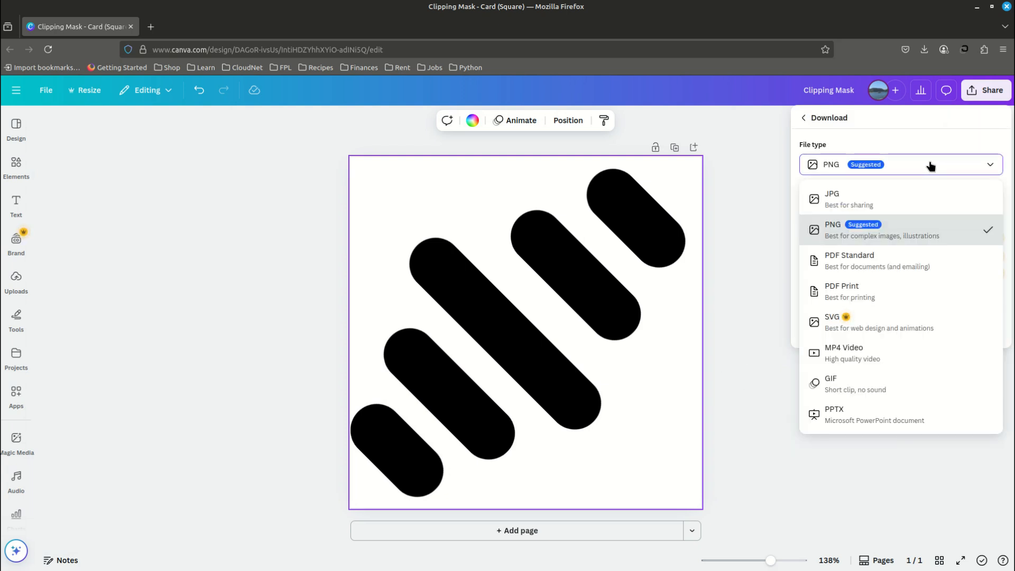
{"action": "left_click", "coordinate": [842, 198]}
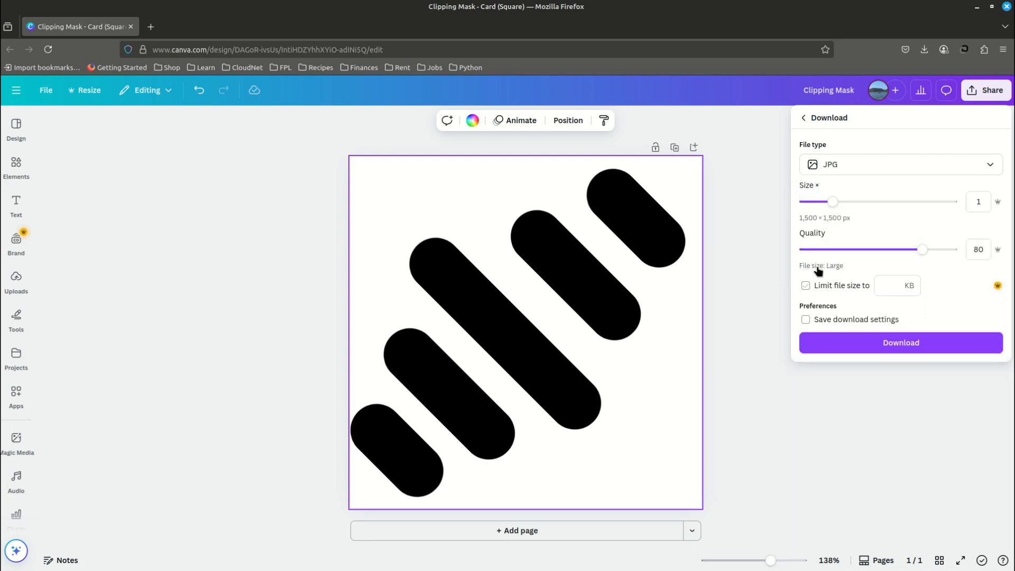
{"action": "left_click", "coordinate": [892, 348]}
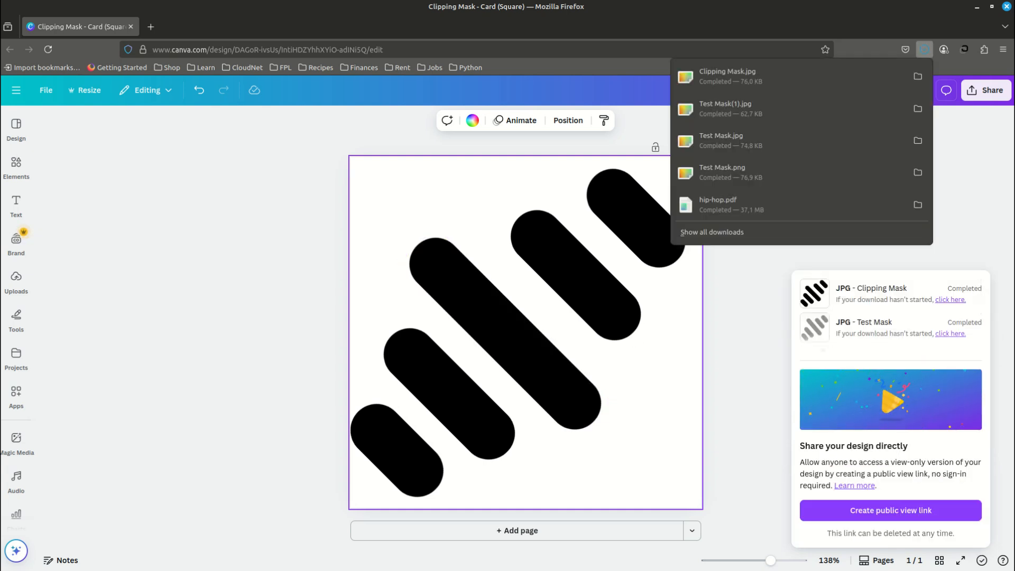
{"action": "left_click", "coordinate": [192, 273]}
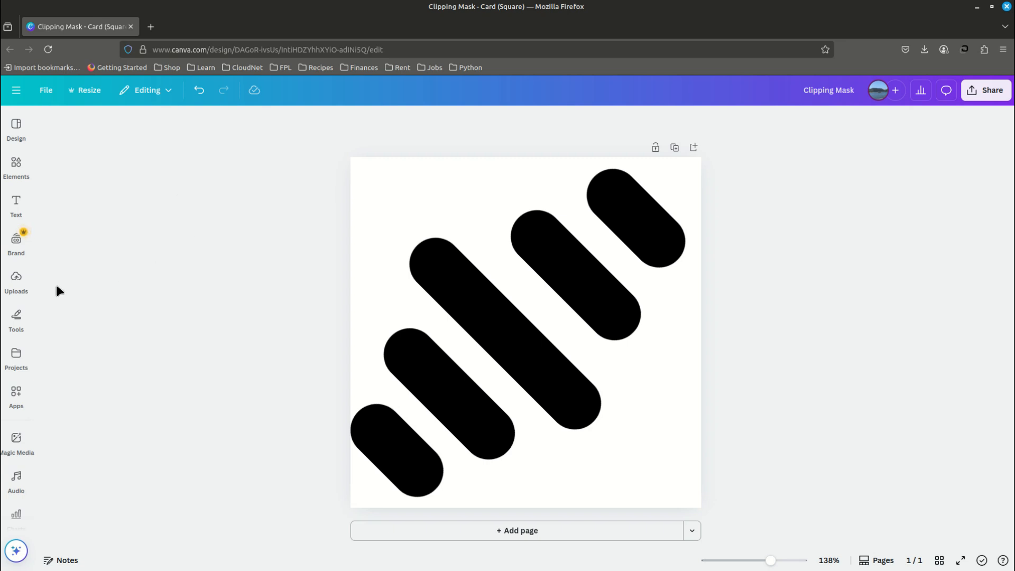
Upload Clipping Mask.jpg from the Downloads folder to the image uploads
{"action": "left_click", "coordinate": [17, 282]}
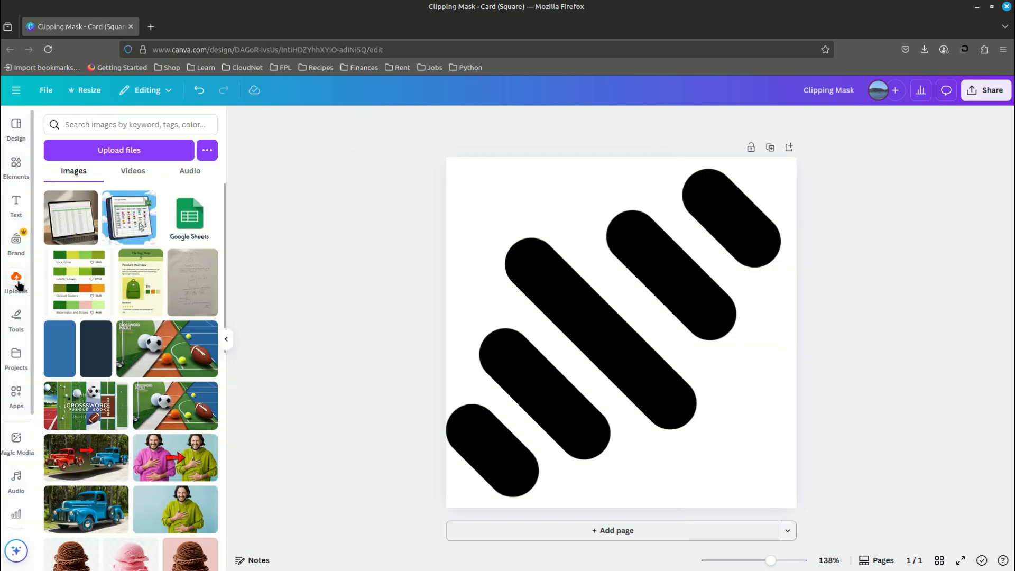
{"action": "left_click", "coordinate": [121, 153]}
{"action": "scroll", "coordinate": [468, 281], "scroll_direction": "down", "scroll_amount": 10}
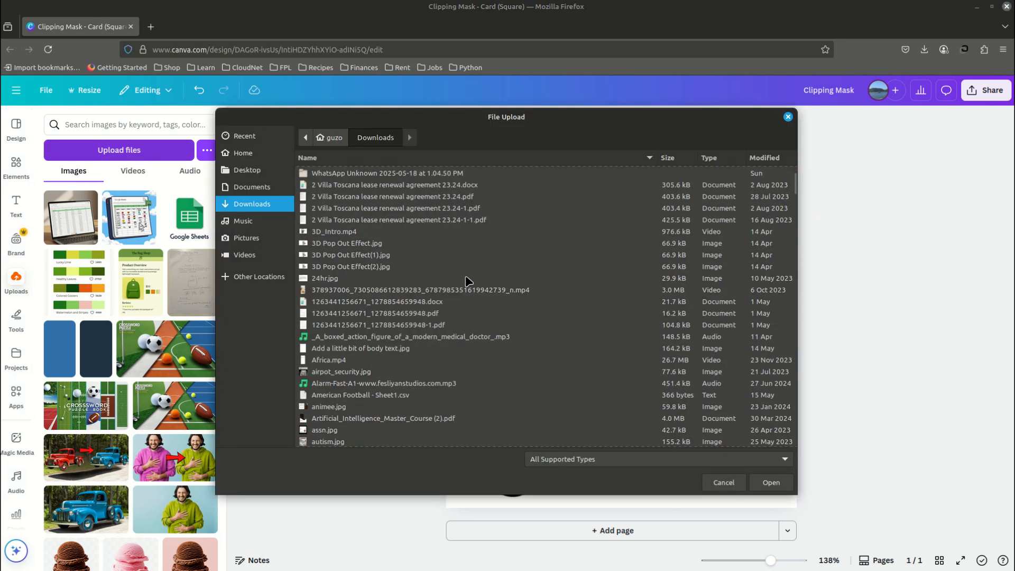
{"action": "scroll", "coordinate": [467, 280], "scroll_direction": "down", "scroll_amount": 5}
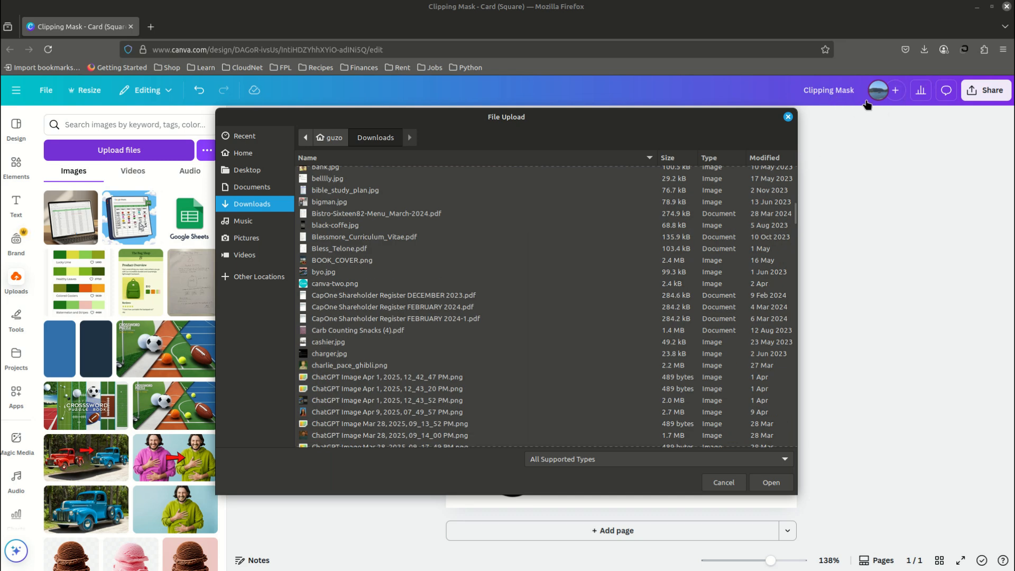
{"action": "scroll", "coordinate": [415, 279], "scroll_direction": "down", "scroll_amount": 8}
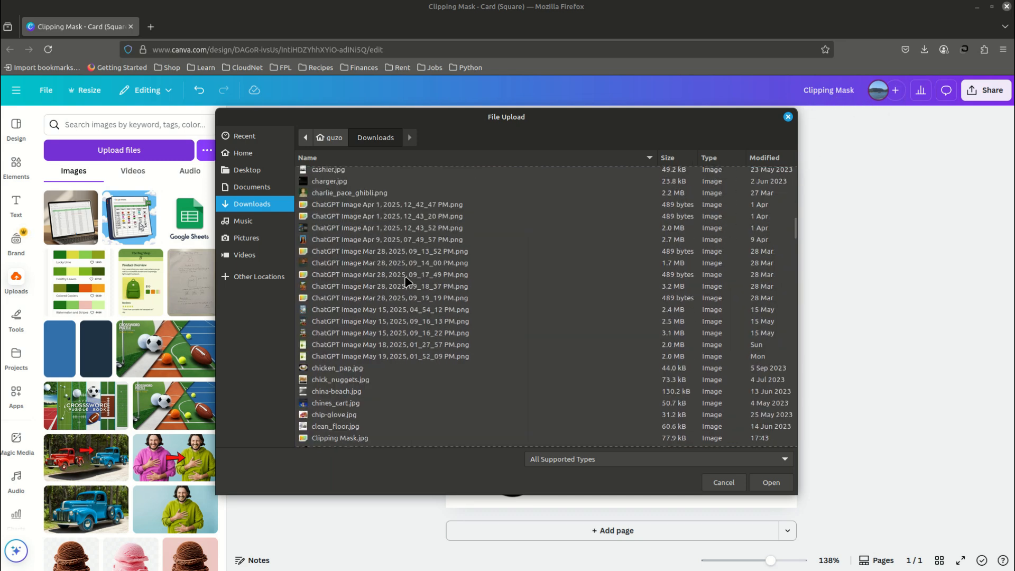
{"action": "scroll", "coordinate": [408, 281], "scroll_direction": "down", "scroll_amount": 8}
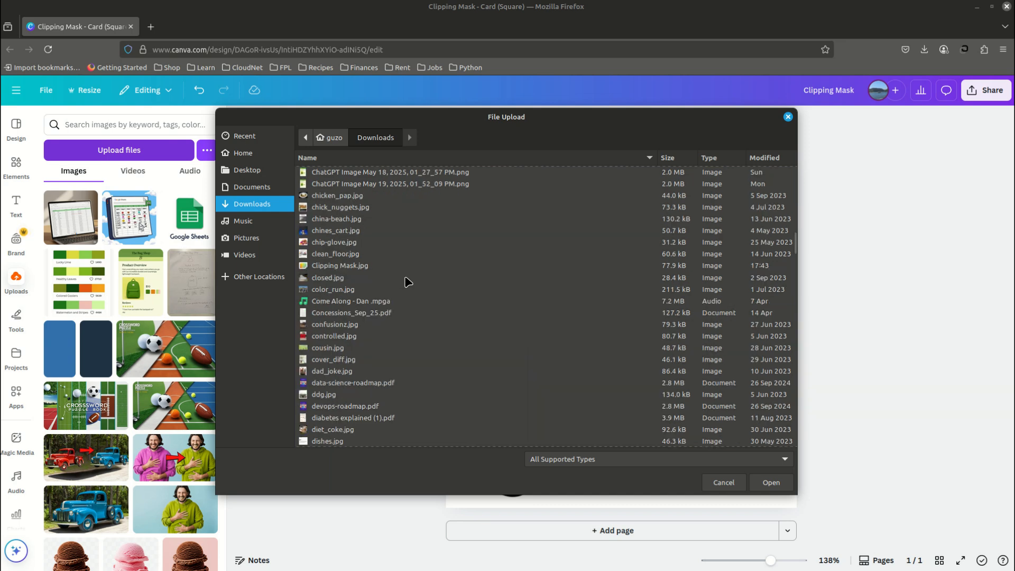
{"action": "scroll", "coordinate": [408, 280], "scroll_direction": "up", "scroll_amount": 3}
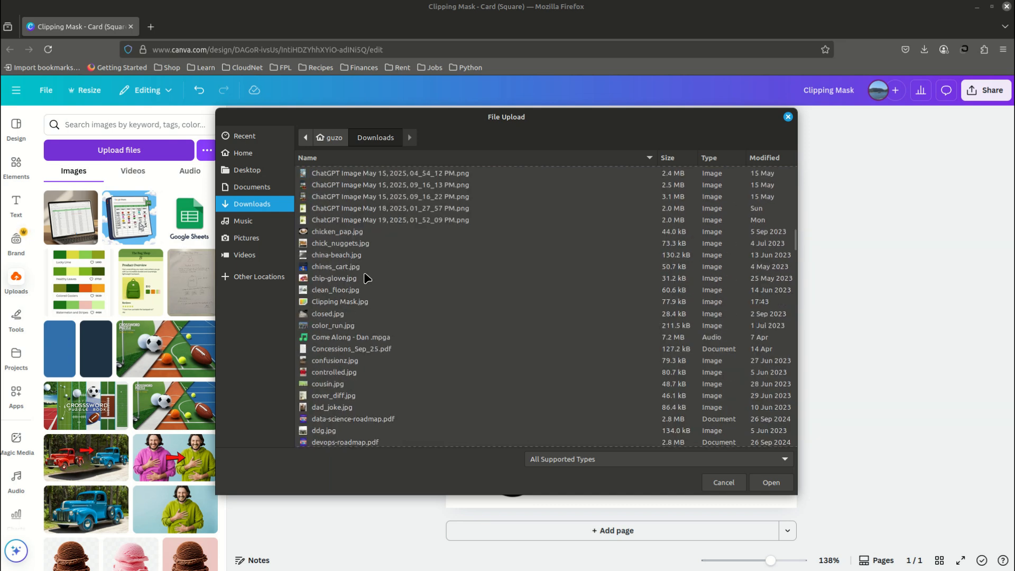
{"action": "scroll", "coordinate": [354, 267], "scroll_direction": "up", "scroll_amount": 1}
{"action": "left_click", "coordinate": [331, 338]}
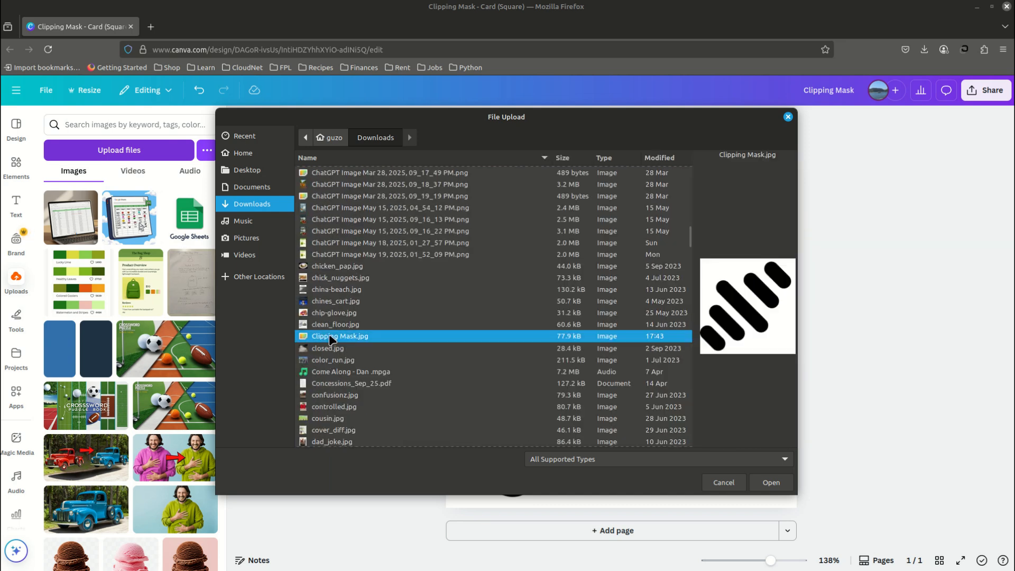
{"action": "left_click", "coordinate": [767, 481]}
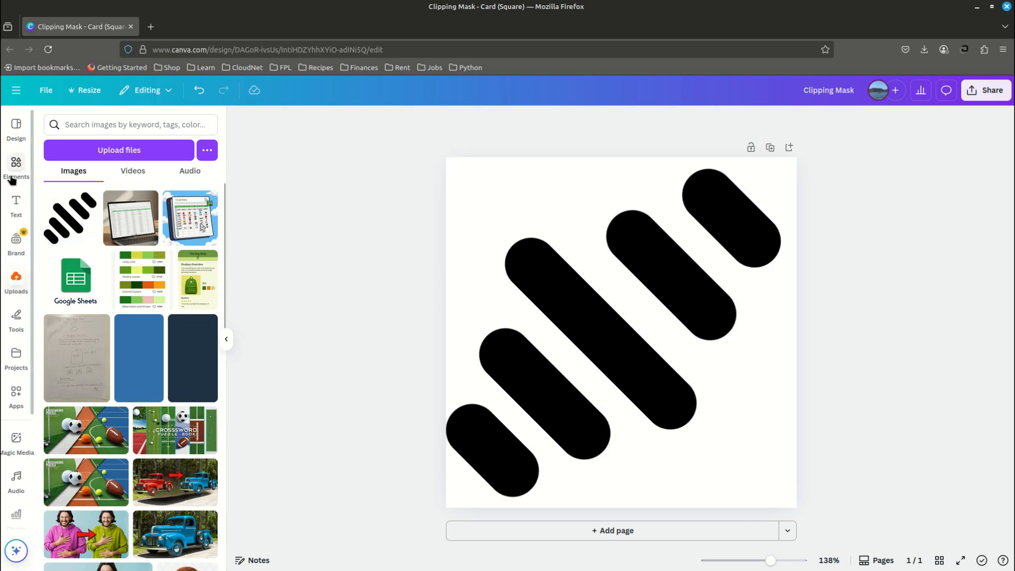
{"action": "left_click", "coordinate": [226, 339]}
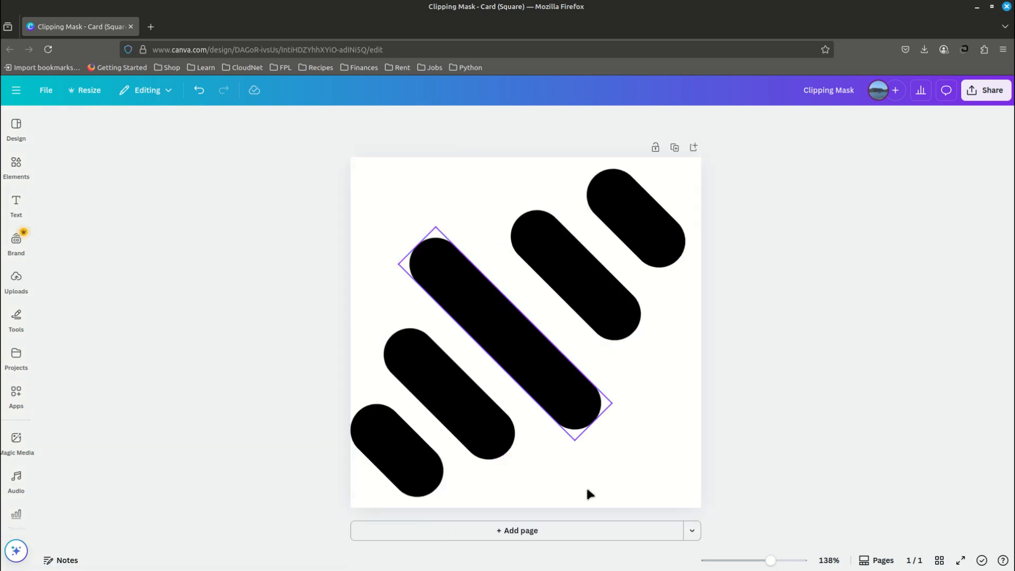
Add a new blank page after the pill design and search the elements for "smiling face"
{"action": "left_click", "coordinate": [517, 533]}
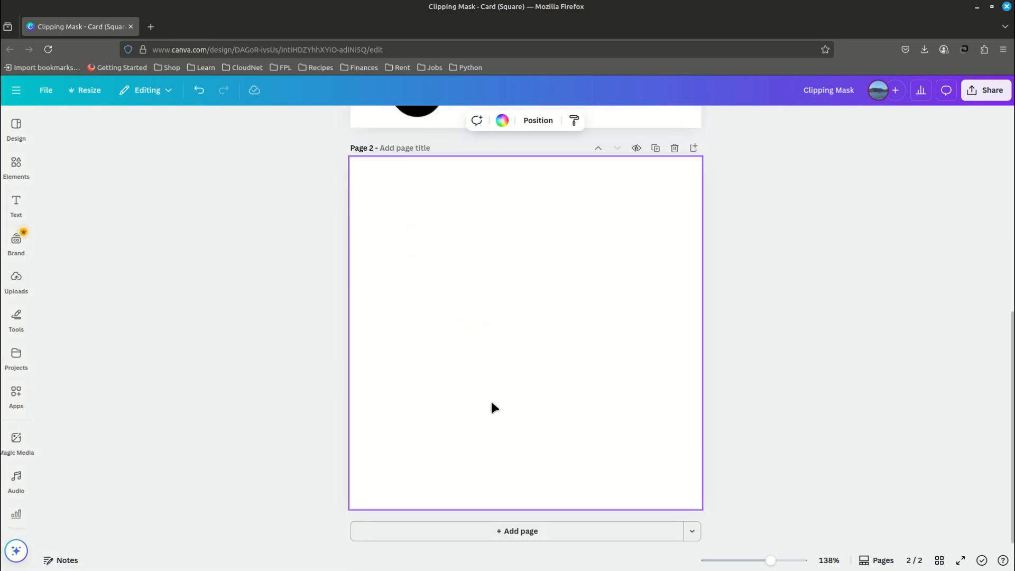
{"action": "left_click", "coordinate": [16, 168]}
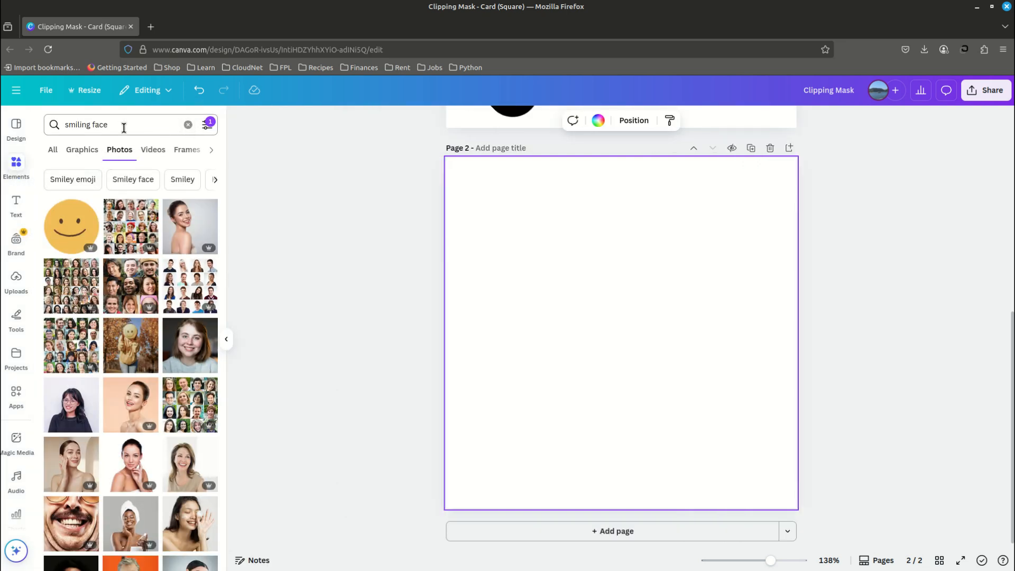
{"action": "left_click", "coordinate": [188, 124]}
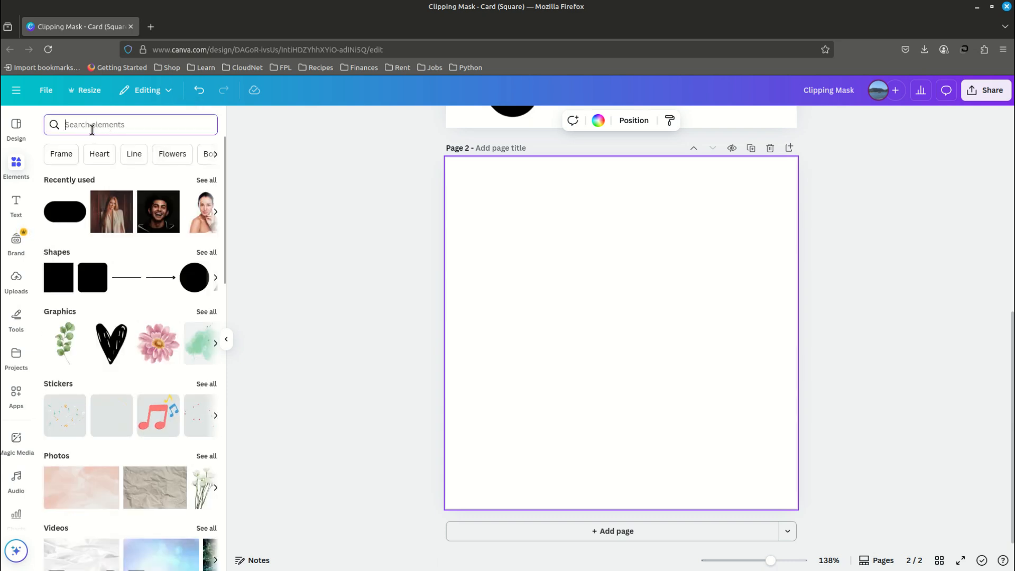
{"action": "type", "text": "smil"}
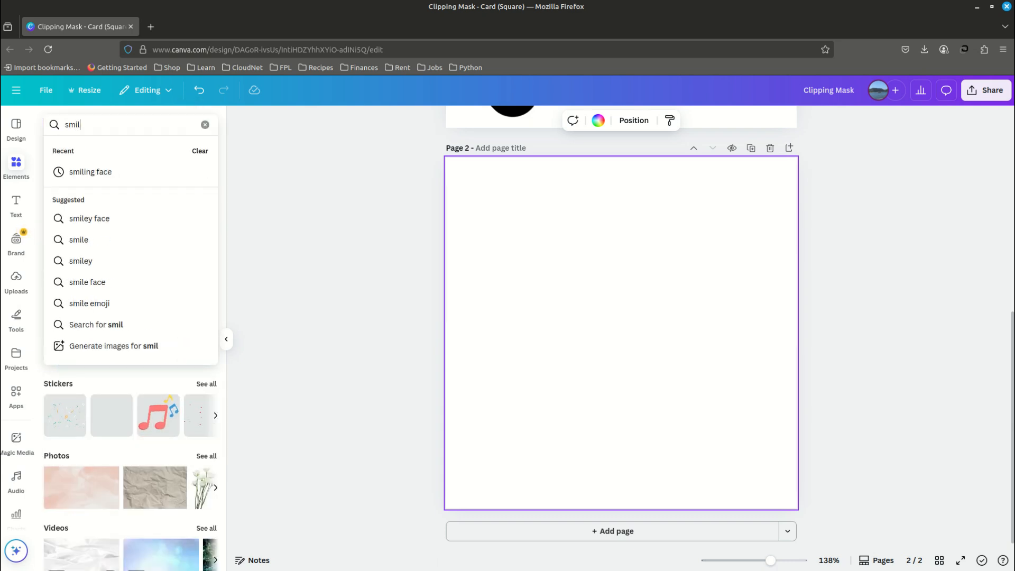
{"action": "type", "text": "ing face"}
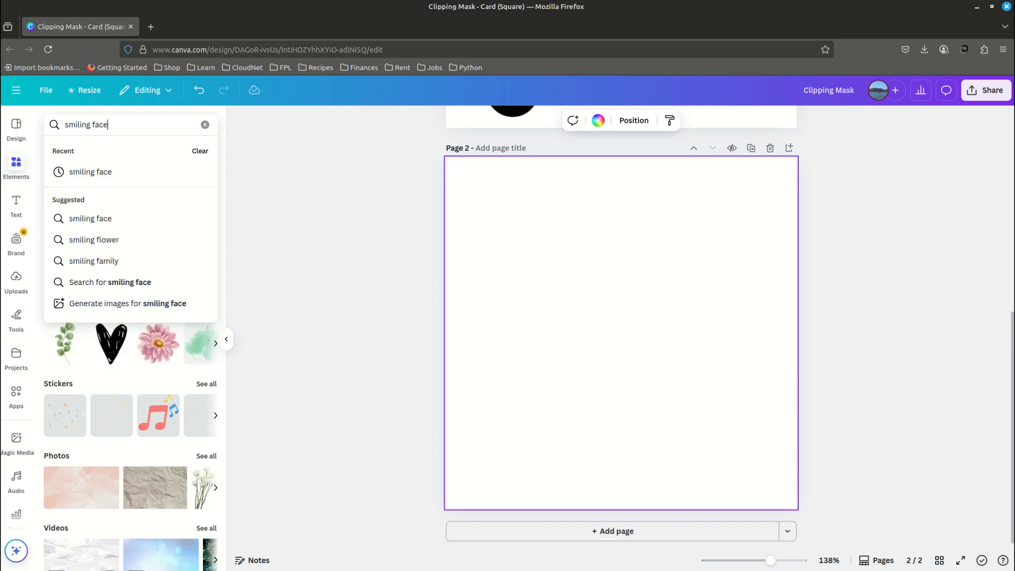
{"action": "key", "text": "Return"}
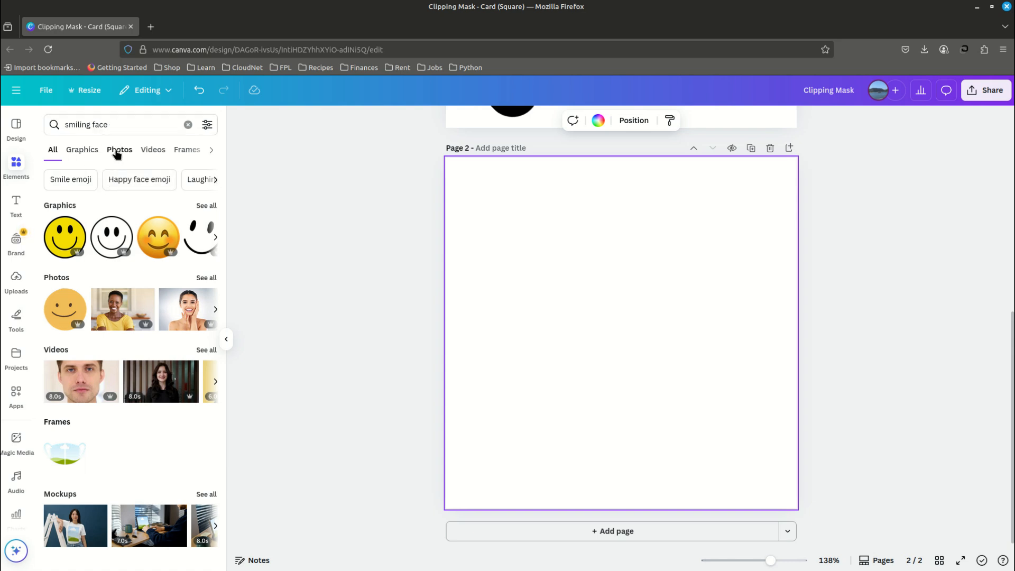
Restrict the "smiling face" results to photos with square orientation
{"action": "left_click", "coordinate": [118, 152]}
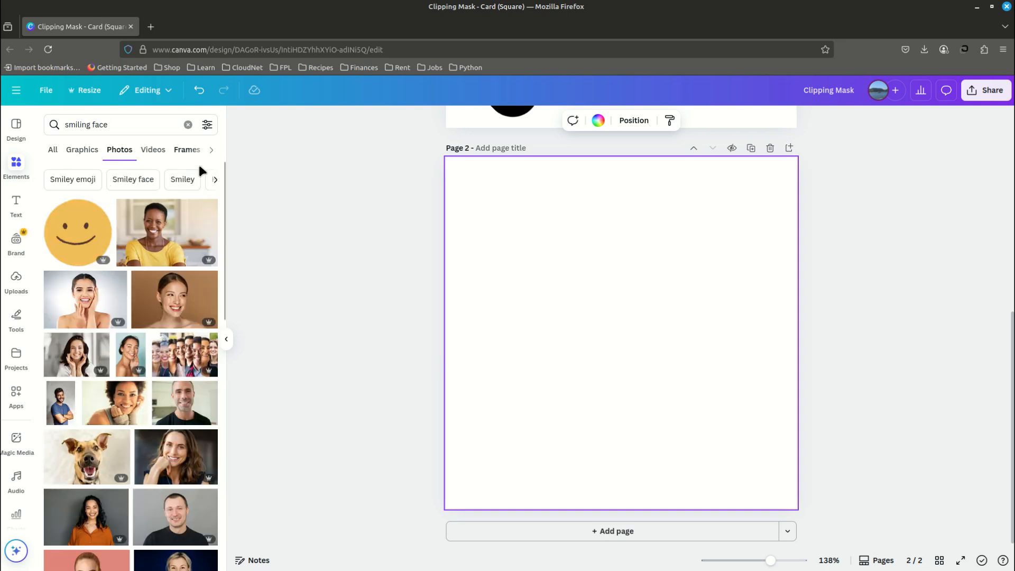
{"action": "left_click", "coordinate": [207, 126]}
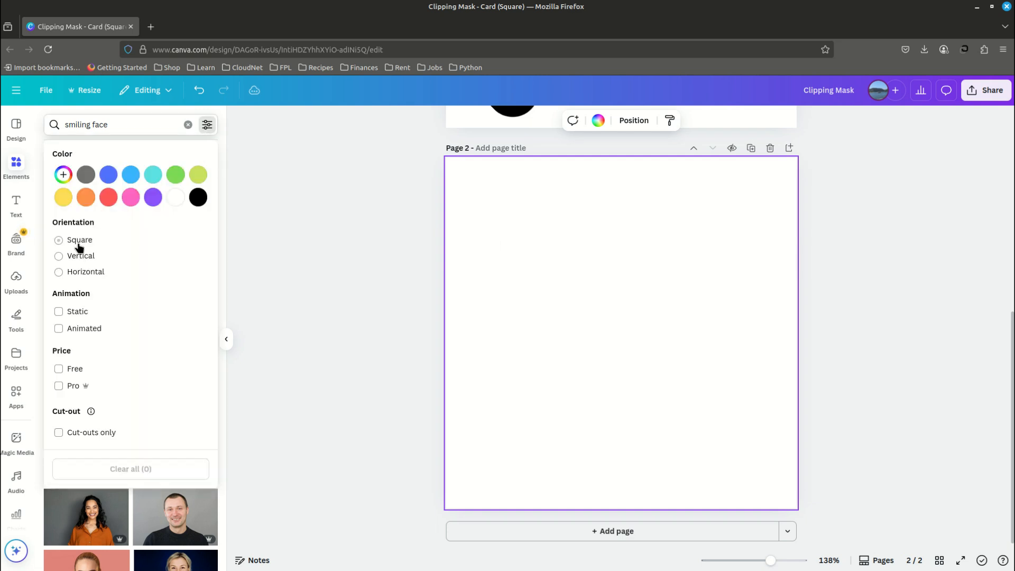
{"action": "left_click", "coordinate": [59, 240]}
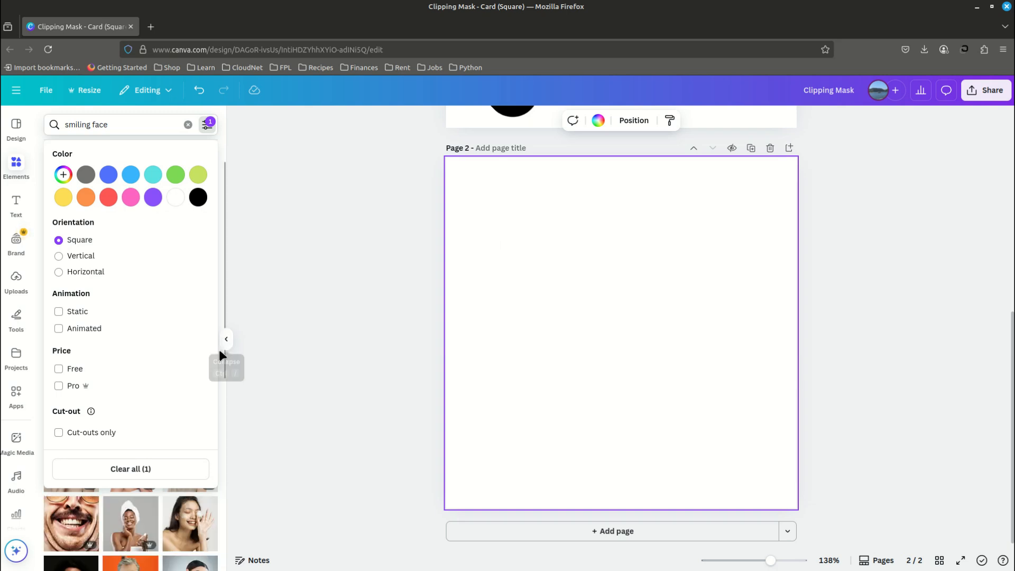
{"action": "left_click", "coordinate": [248, 327]}
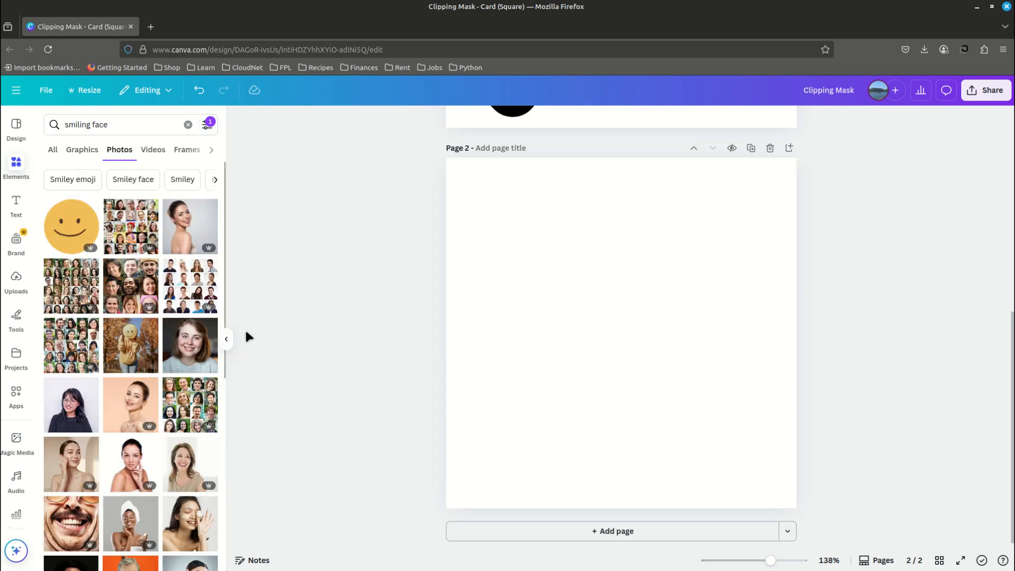
Insert the square photo of the smiling, bare-shouldered woman against a grey-blue background on page 2
{"action": "scroll", "coordinate": [150, 350], "scroll_direction": "down", "scroll_amount": 3}
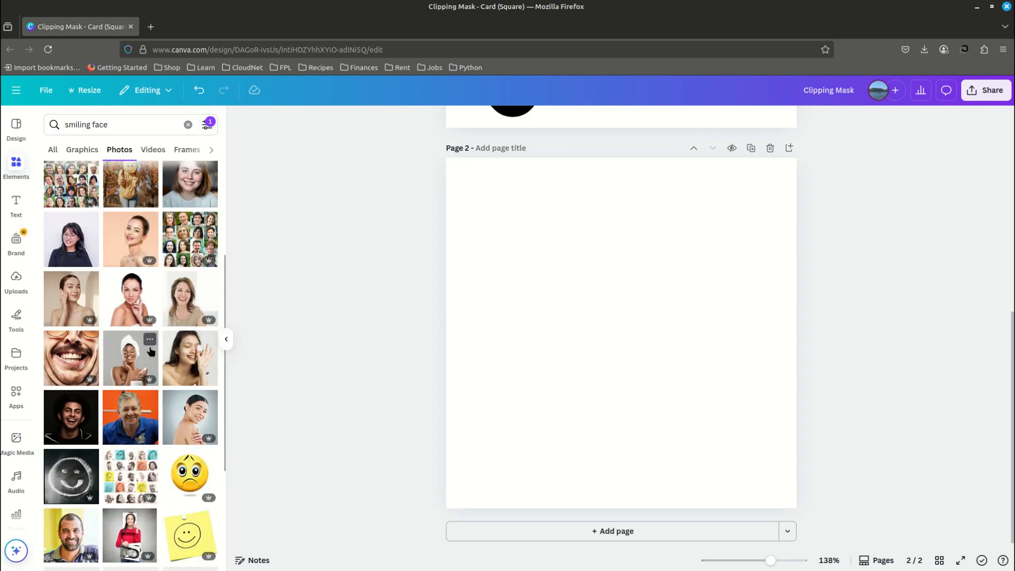
{"action": "scroll", "coordinate": [151, 350], "scroll_direction": "down", "scroll_amount": 3}
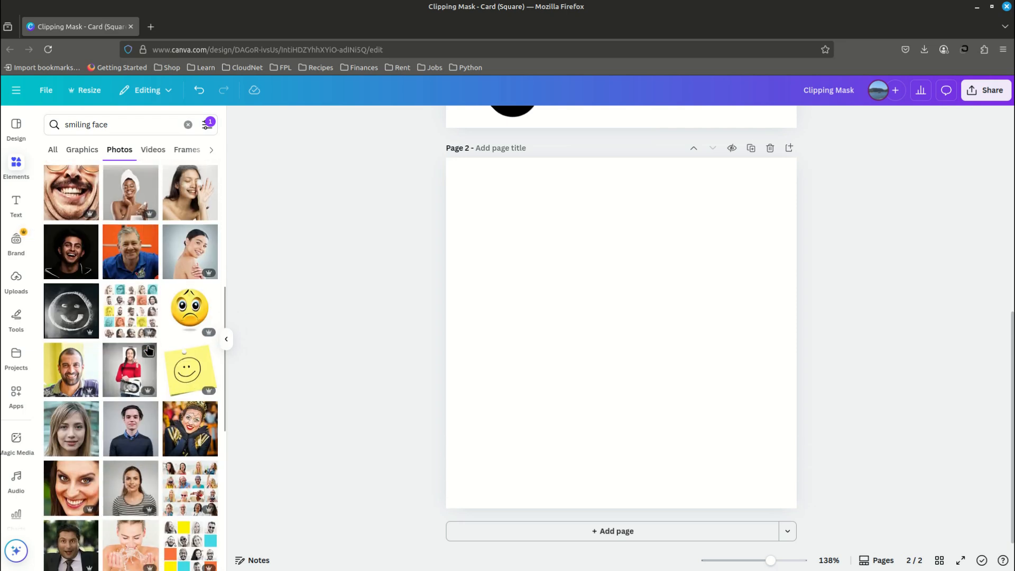
{"action": "scroll", "coordinate": [149, 351], "scroll_direction": "down", "scroll_amount": 3}
{"action": "scroll", "coordinate": [148, 350], "scroll_direction": "up", "scroll_amount": 3}
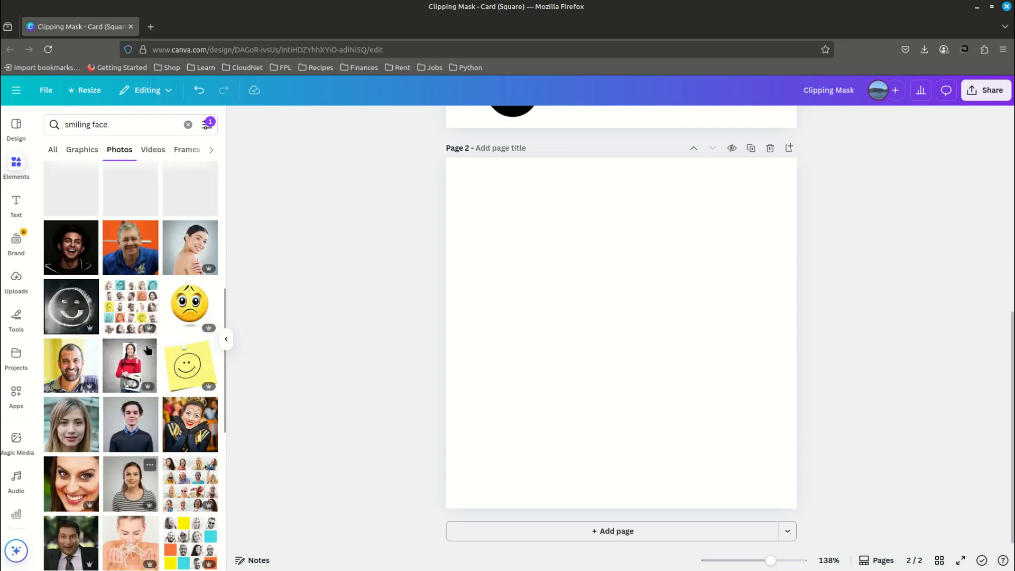
{"action": "scroll", "coordinate": [148, 350], "scroll_direction": "up", "scroll_amount": 2}
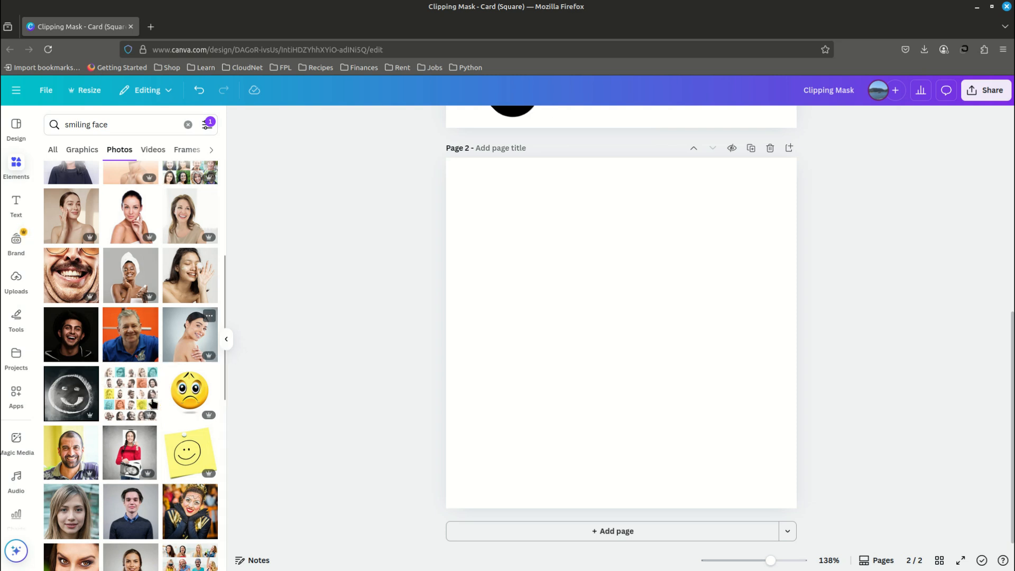
{"action": "left_click", "coordinate": [189, 334]}
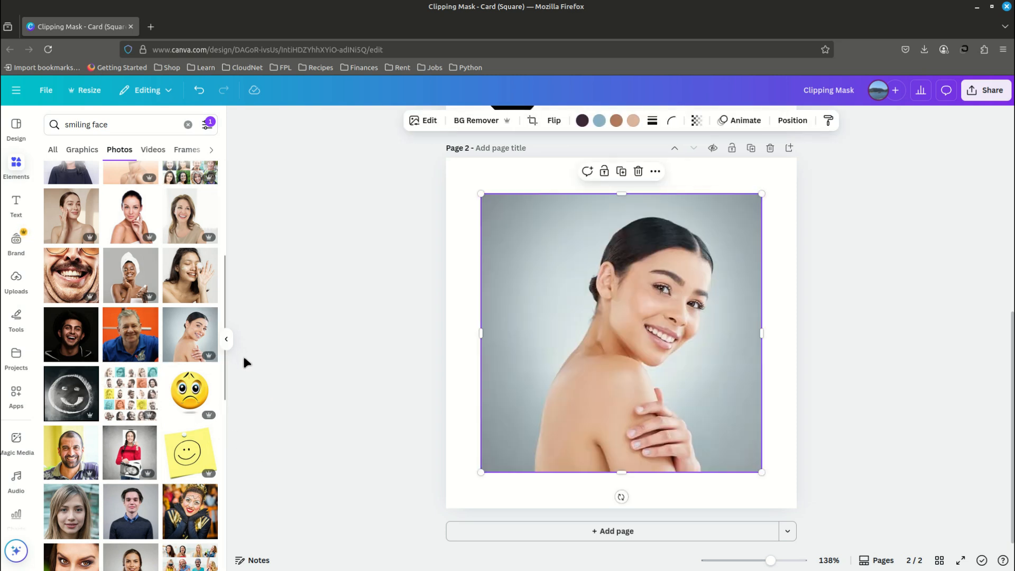
{"action": "left_click", "coordinate": [226, 339]}
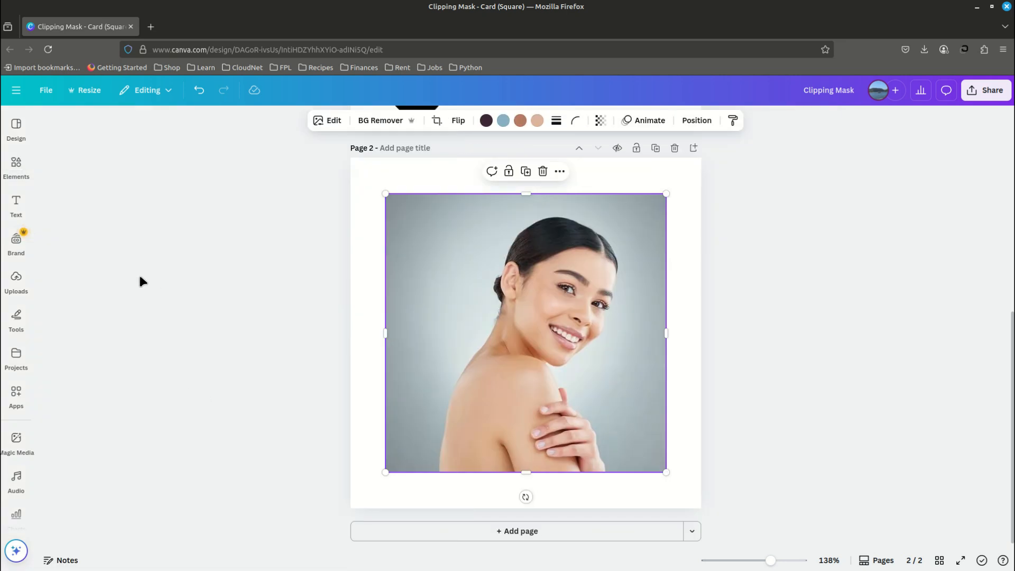
Place the uploaded black diagonal-pill image on page 2, overlapping the woman's photo
{"action": "left_click", "coordinate": [16, 280]}
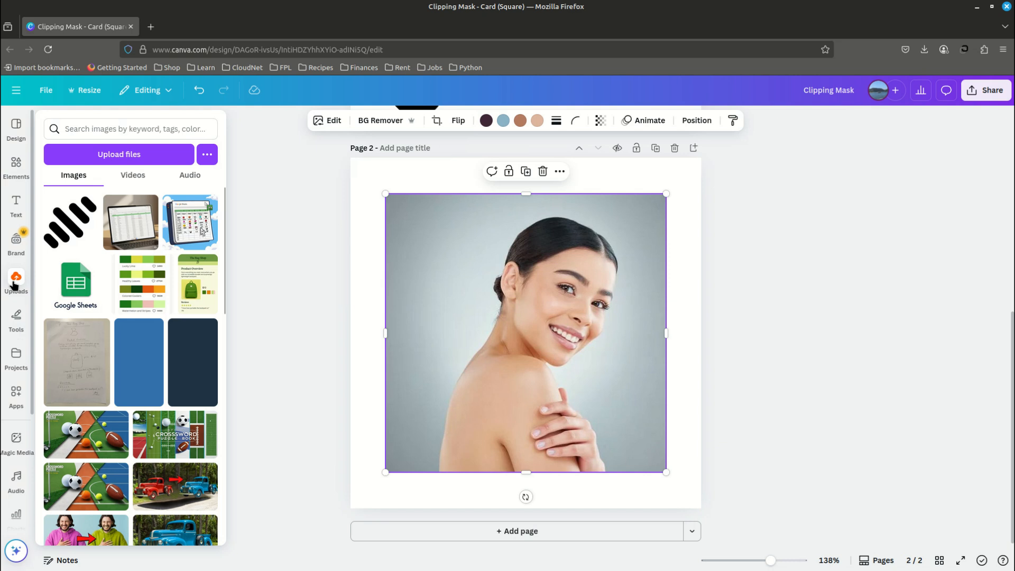
{"action": "left_click", "coordinate": [15, 284]}
{"action": "left_click_drag", "start_coordinate": [63, 232], "coordinate": [478, 347]}
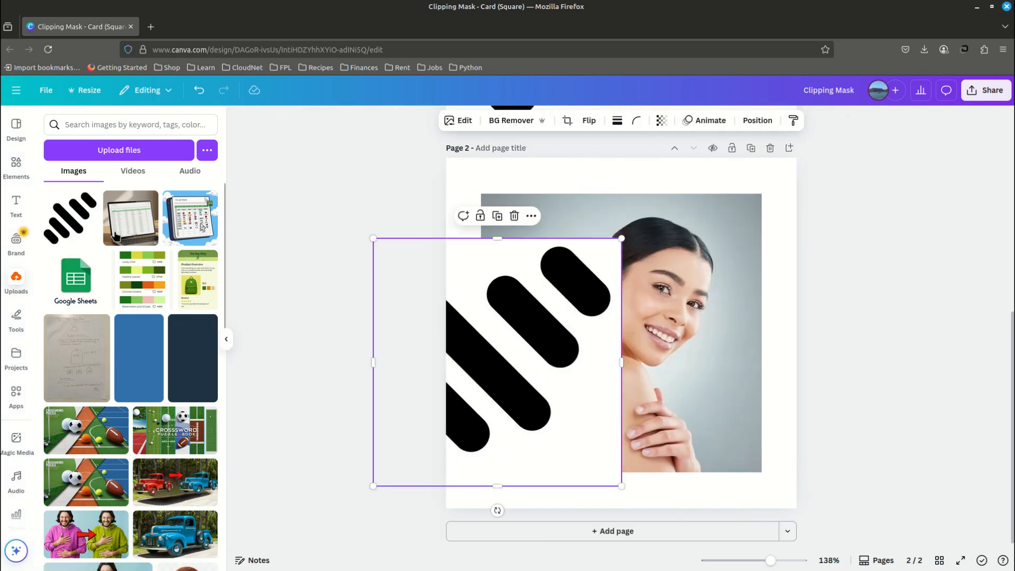
{"action": "left_click", "coordinate": [226, 339]}
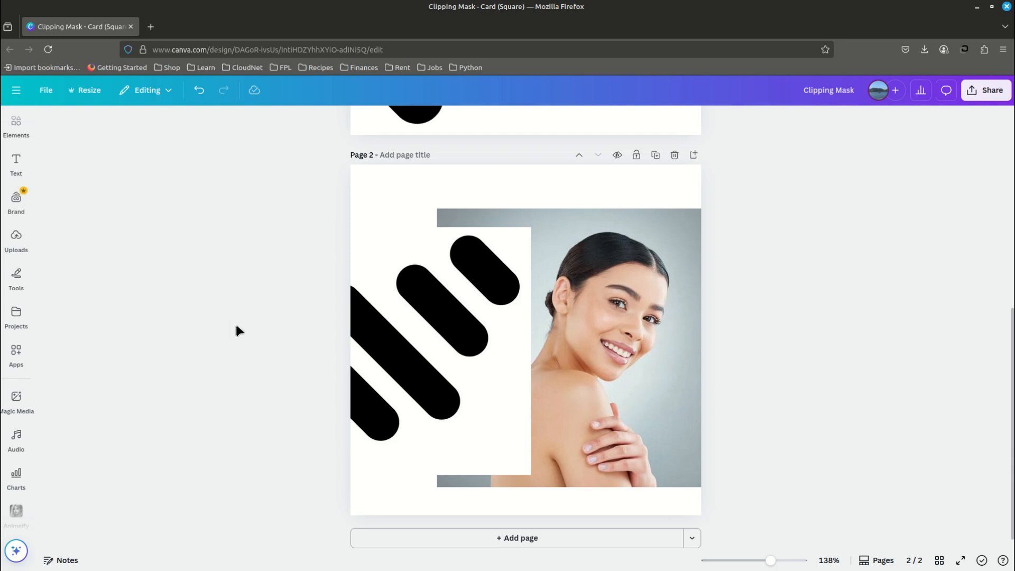
Search the Canva apps for "blend image" and open the Blend Image app
{"action": "left_click", "coordinate": [15, 354]}
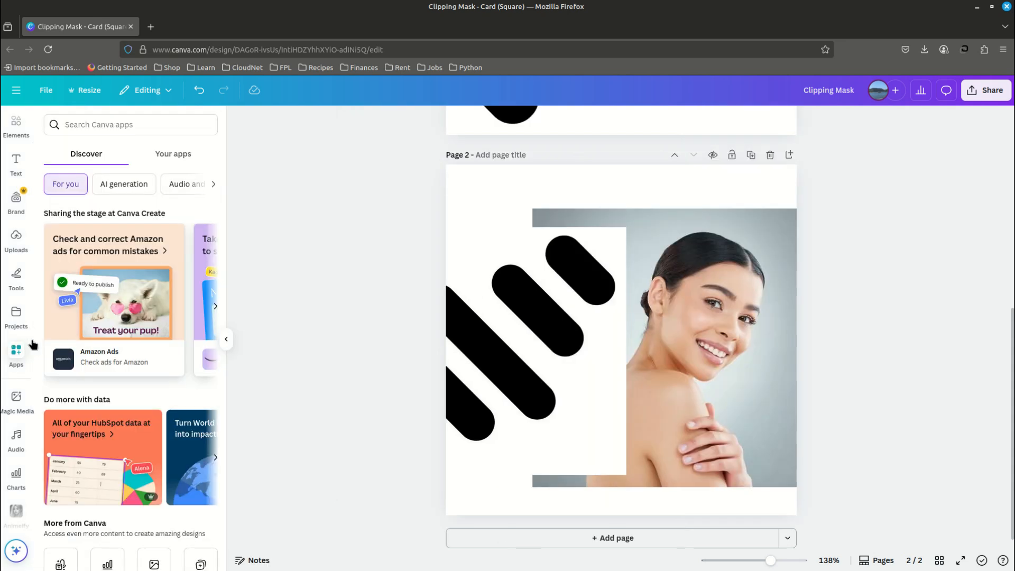
{"action": "left_click", "coordinate": [89, 126]}
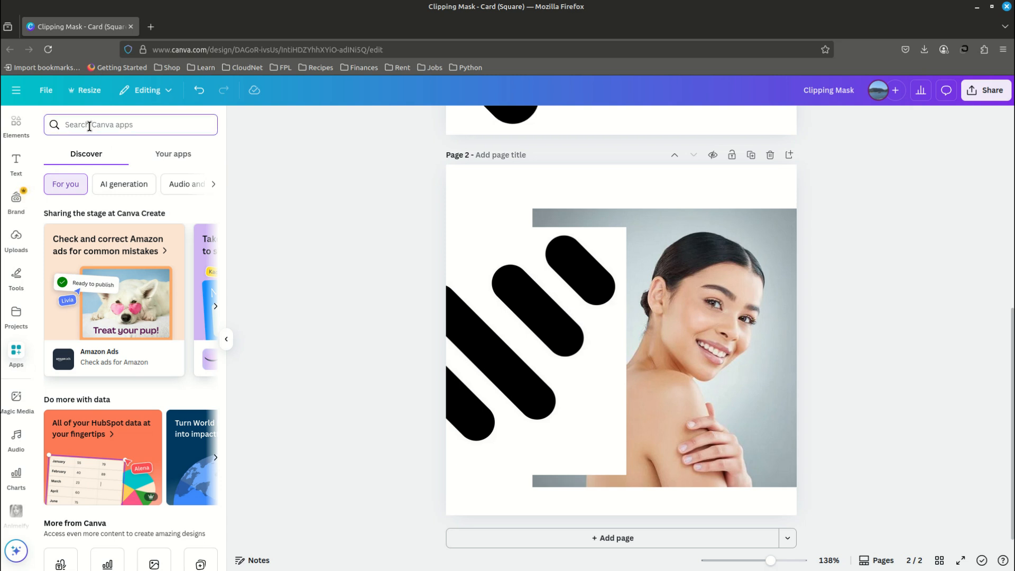
{"action": "type", "text": "blend image"}
{"action": "key", "text": "Return"}
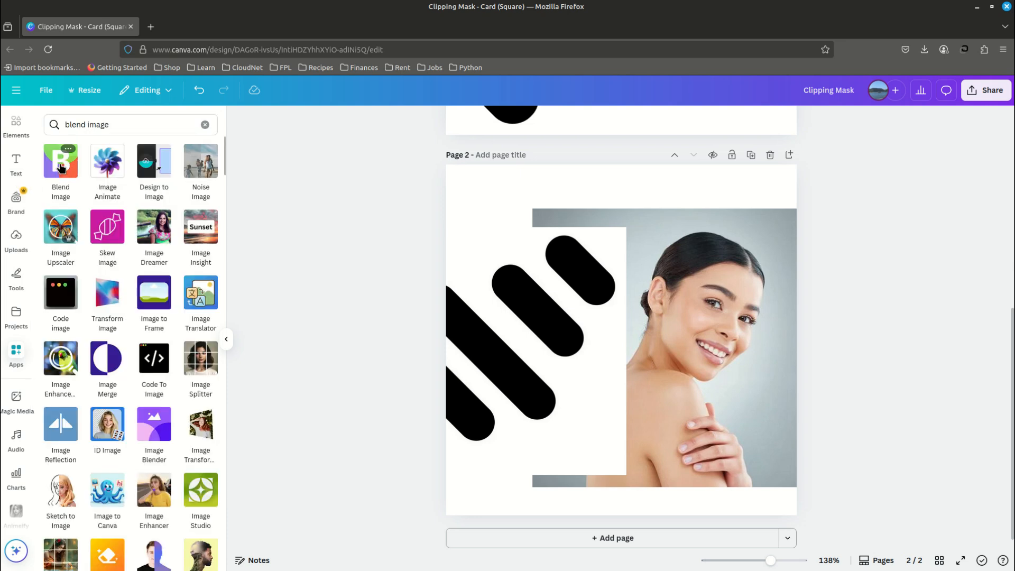
{"action": "left_click", "coordinate": [61, 167]}
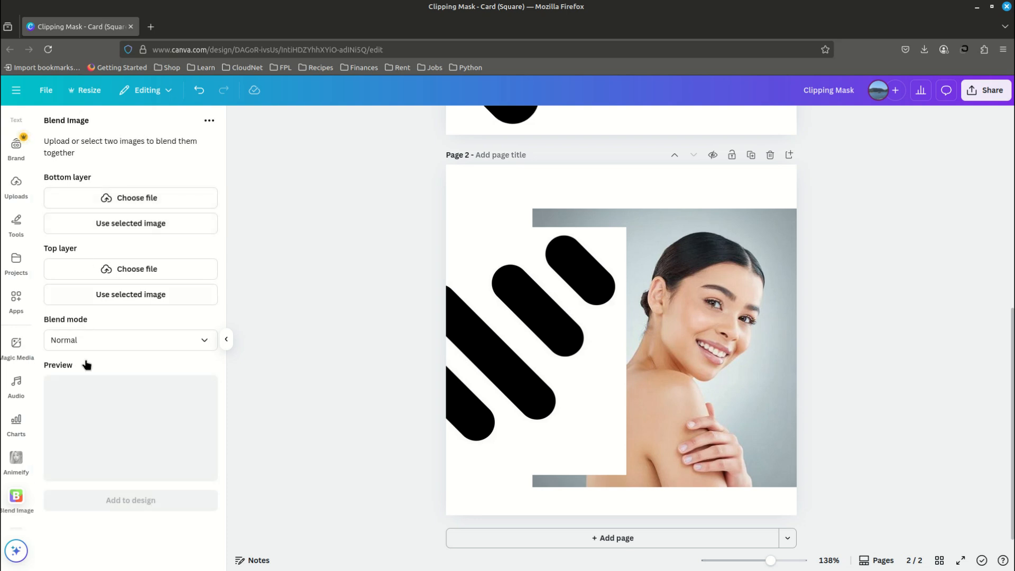
Use the black pill image as the blend's top layer and the woman's photo as its bottom layer
{"action": "left_click", "coordinate": [582, 391]}
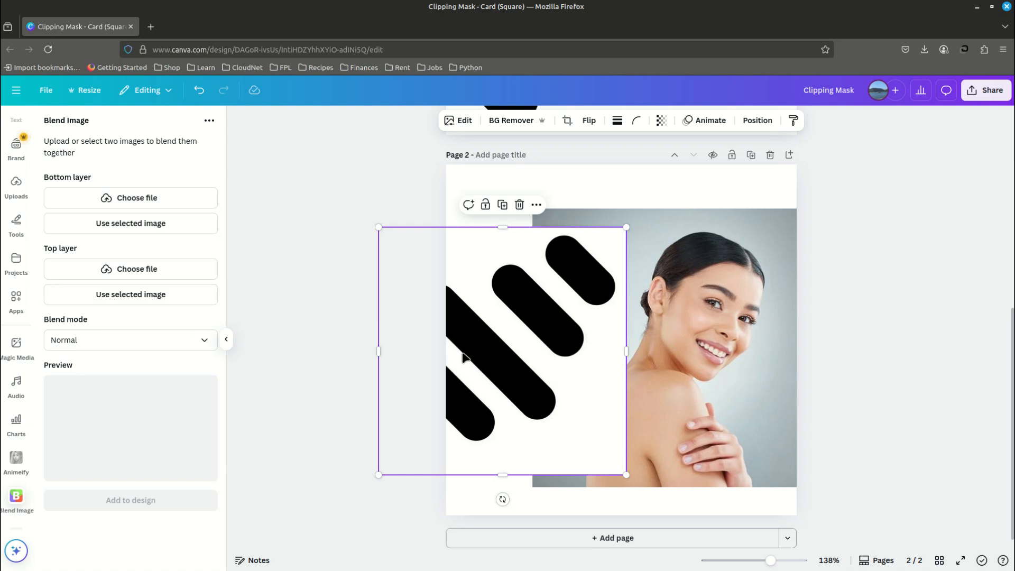
{"action": "left_click", "coordinate": [125, 299]}
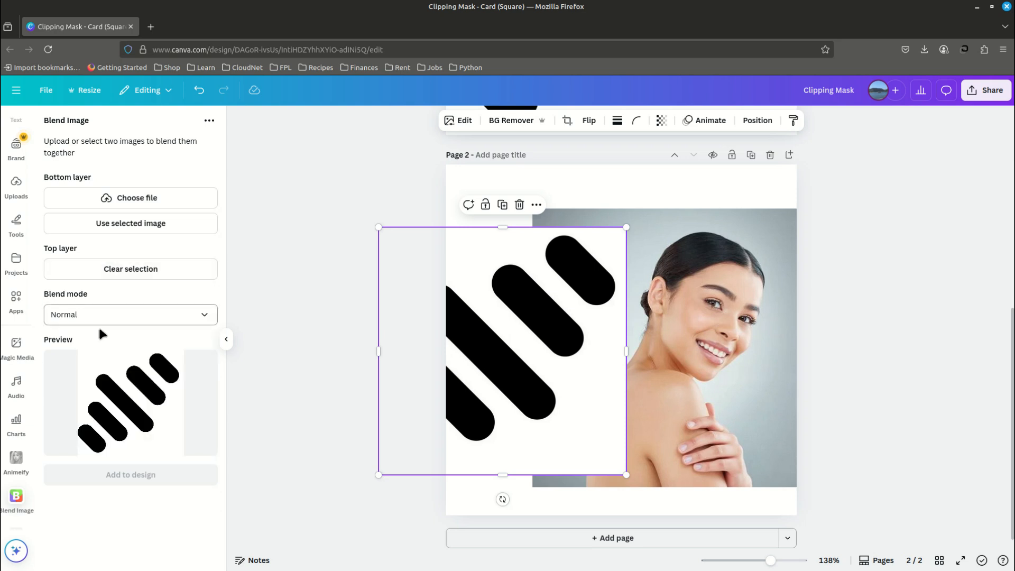
{"action": "left_click", "coordinate": [711, 354]}
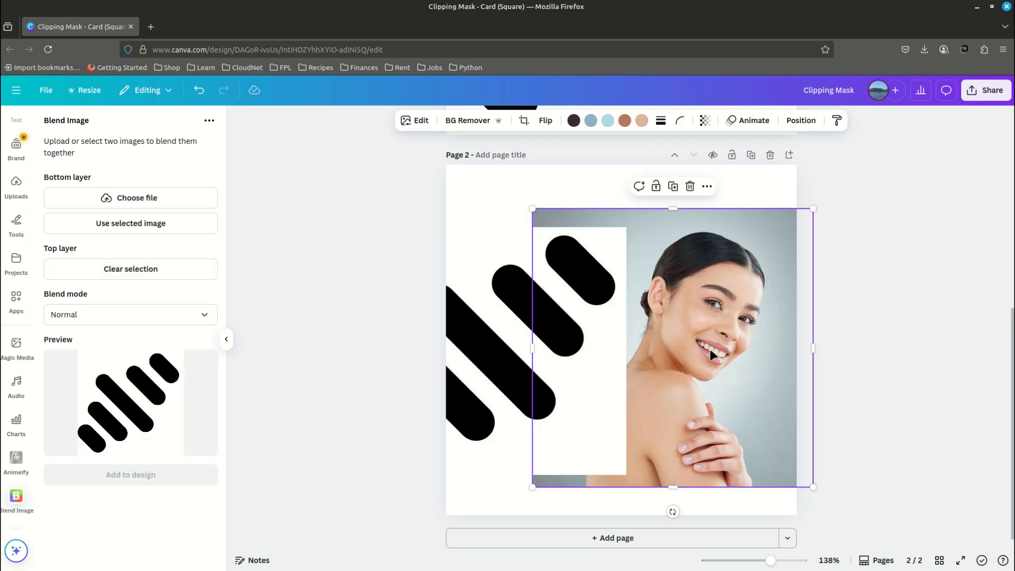
{"action": "left_click", "coordinate": [124, 229]}
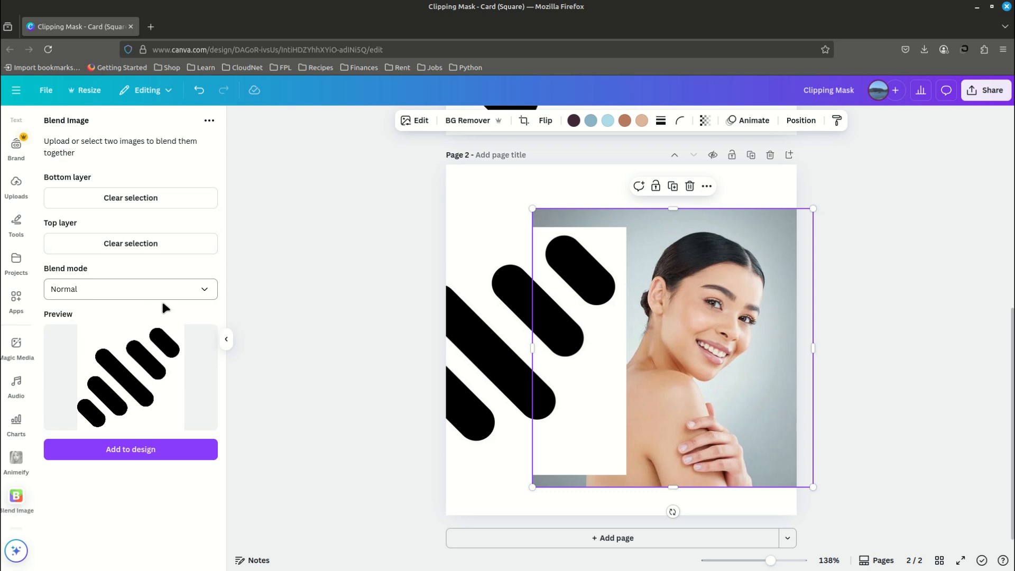
Set the blend mode to Screen and add the blended image to the design
{"action": "left_click", "coordinate": [204, 293]}
{"action": "scroll", "coordinate": [161, 370], "scroll_direction": "down", "scroll_amount": 5}
{"action": "scroll", "coordinate": [105, 333], "scroll_direction": "up", "scroll_amount": 1}
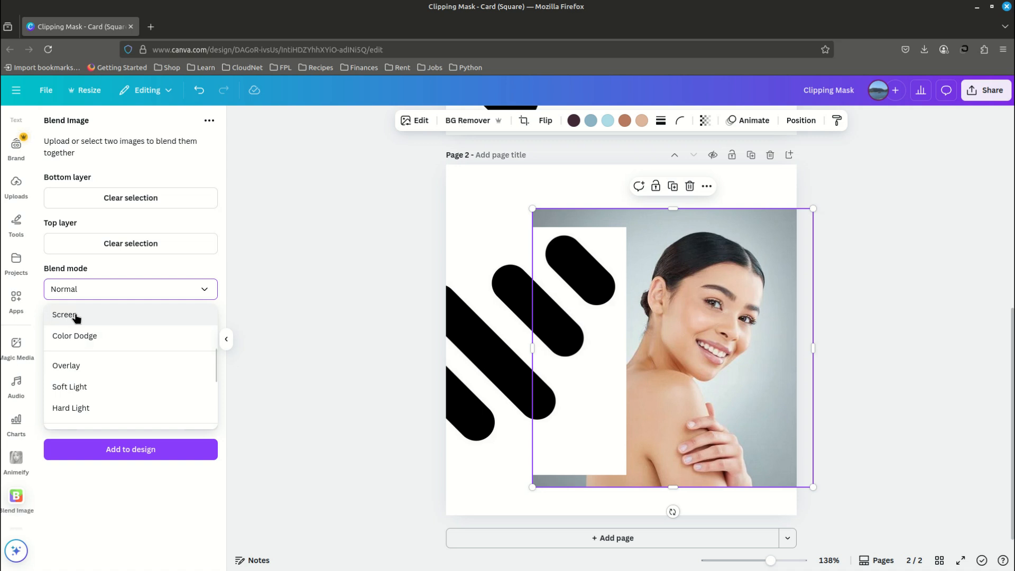
{"action": "left_click", "coordinate": [76, 315]}
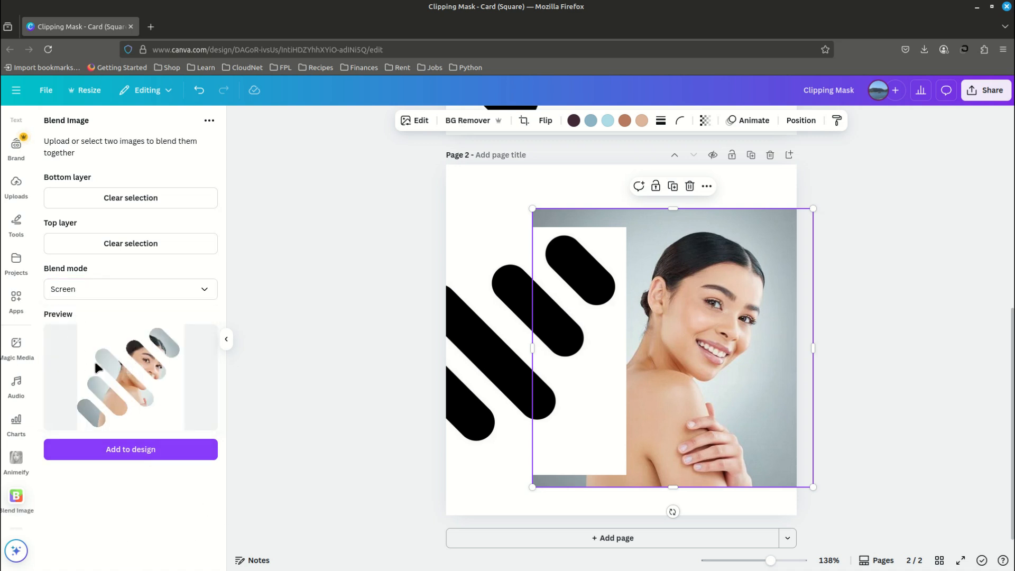
{"action": "left_click", "coordinate": [127, 455]}
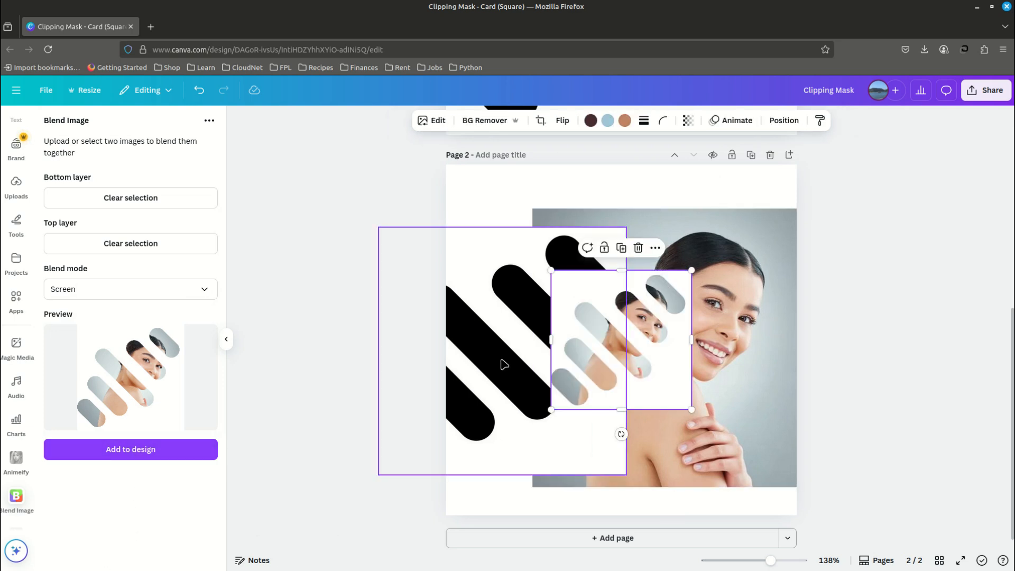
Delete the black pill image and the original woman's photo from page 2, keeping only the blended image
{"action": "left_click", "coordinate": [504, 363]}
{"action": "left_click", "coordinate": [518, 205]}
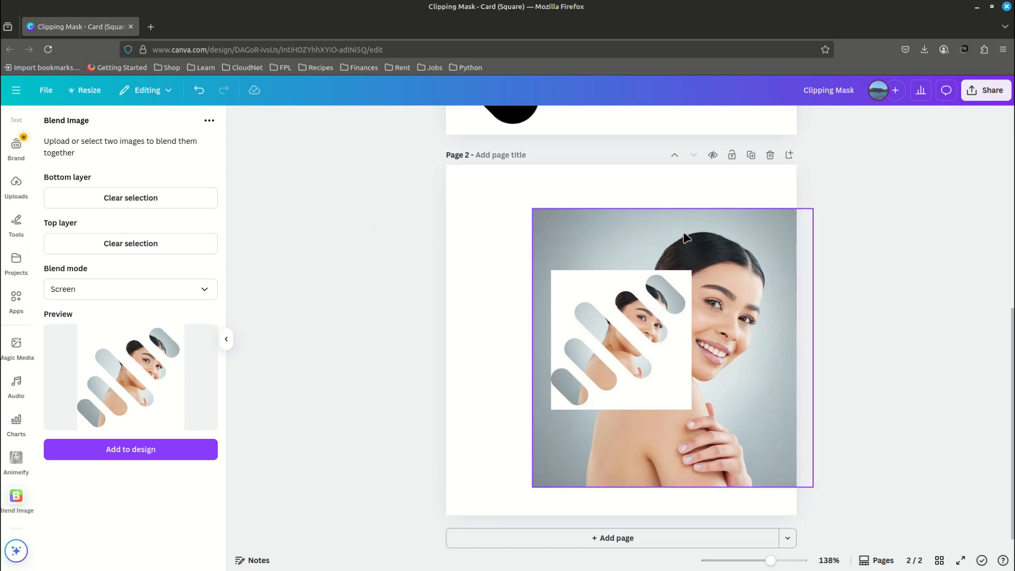
{"action": "left_click", "coordinate": [684, 238]}
{"action": "left_click", "coordinate": [687, 185]}
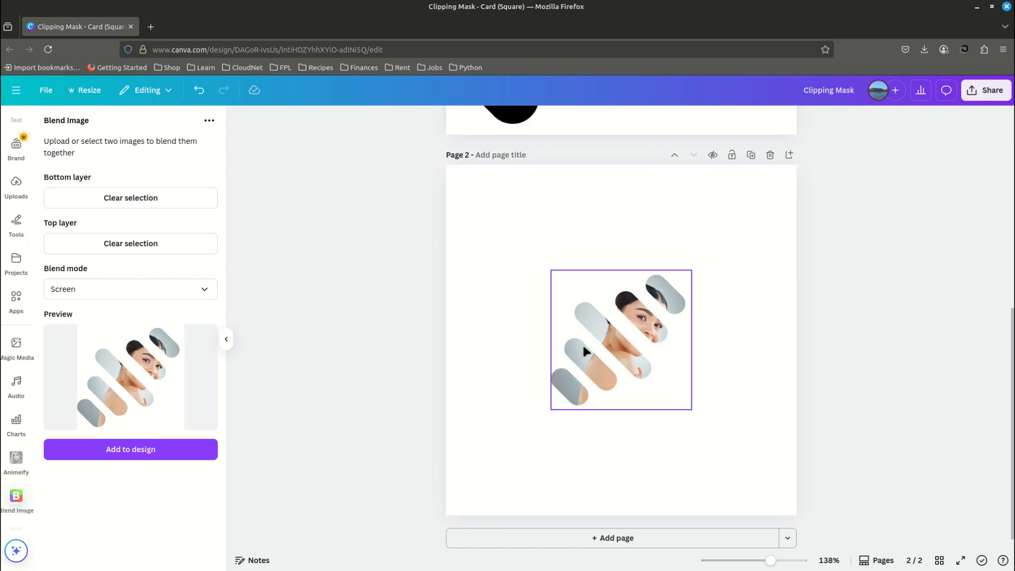
Enlarge the blended pill image until it fills the whole of page 2, then deselect it
{"action": "left_click", "coordinate": [574, 302]}
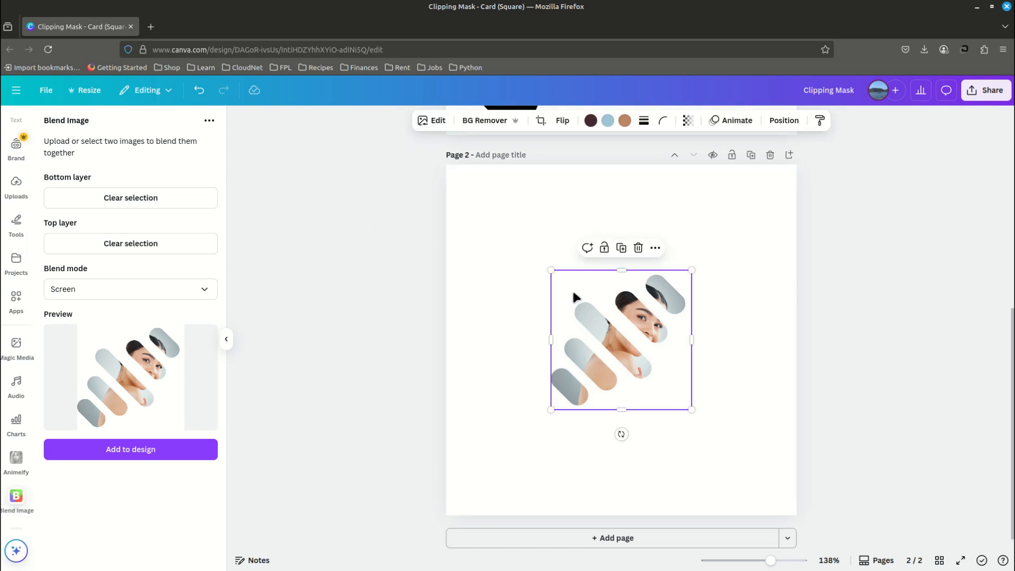
{"action": "left_click_drag", "start_coordinate": [551, 270], "coordinate": [437, 175]}
{"action": "left_click_drag", "start_coordinate": [794, 511], "coordinate": [797, 514]}
{"action": "left_click_drag", "start_coordinate": [444, 165], "coordinate": [441, 162]}
{"action": "left_click", "coordinate": [868, 328]}
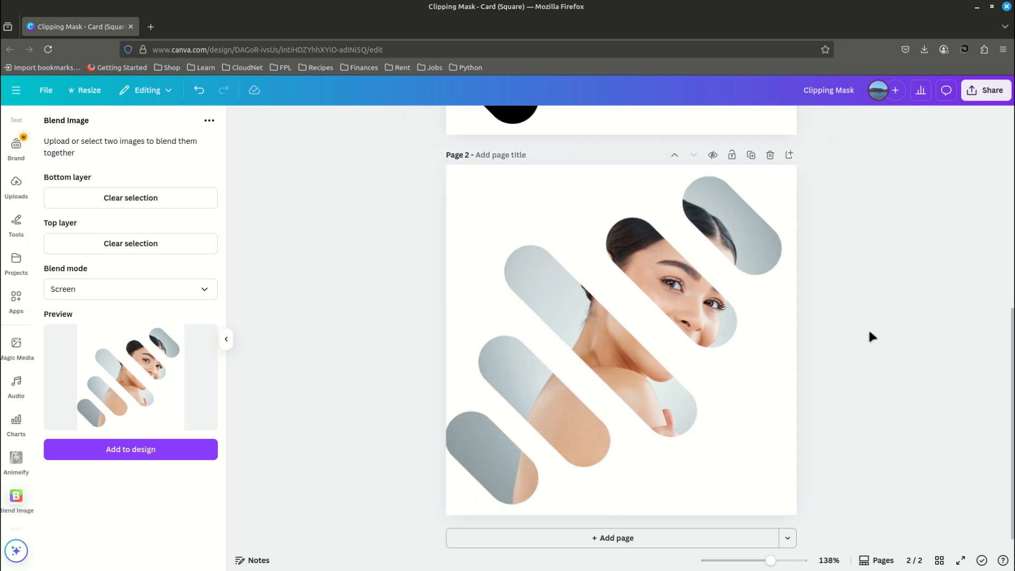